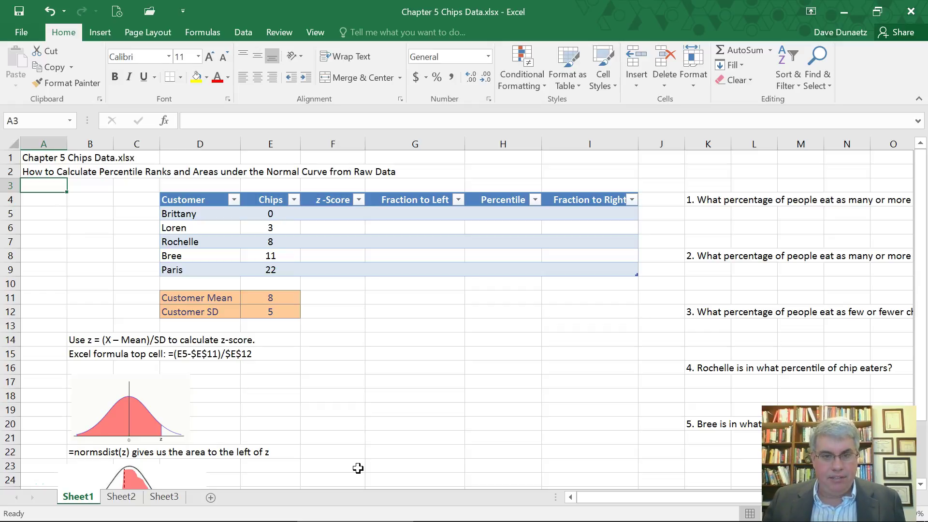
Step: Enter =(E5-$E$11)/$E$12 in F5 and fill it down to F9, giving z-scores -1.6 to 2.8
mouse_move(338, 517)
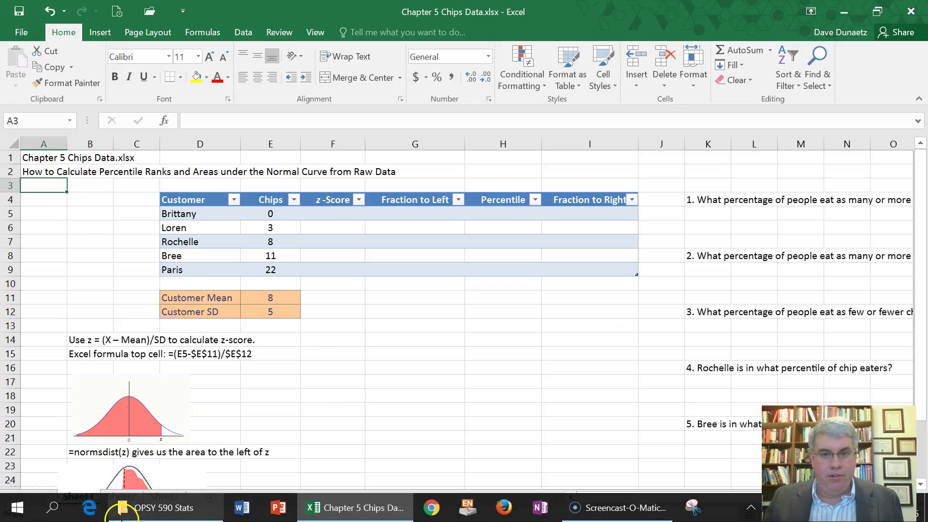
left_click(276, 508)
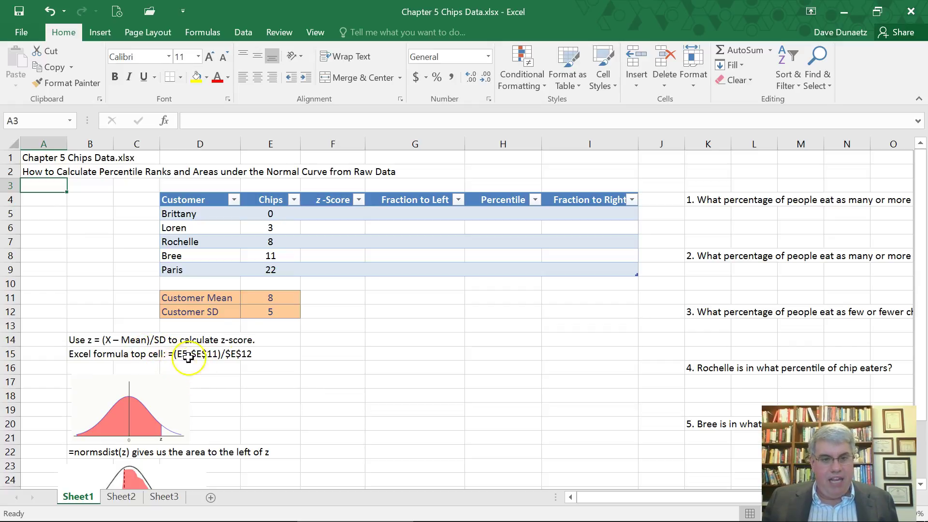
left_click(328, 214)
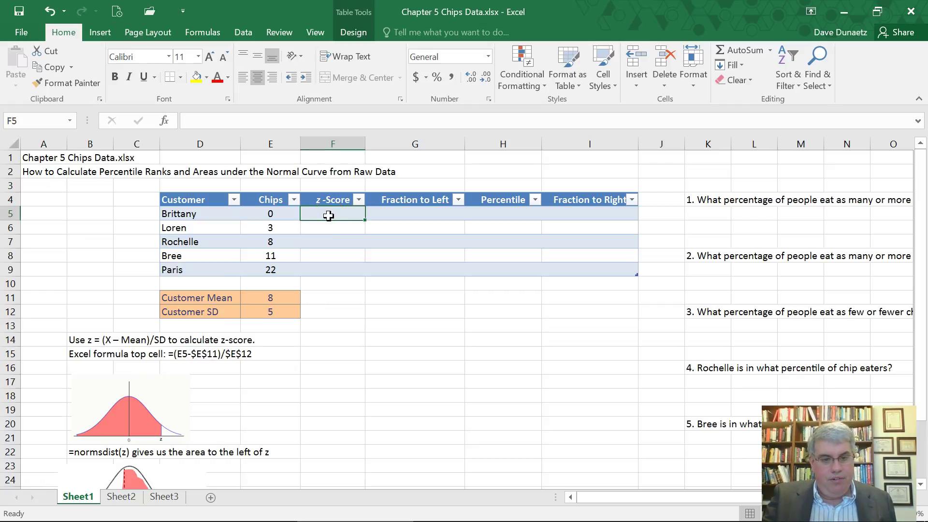
type("=")
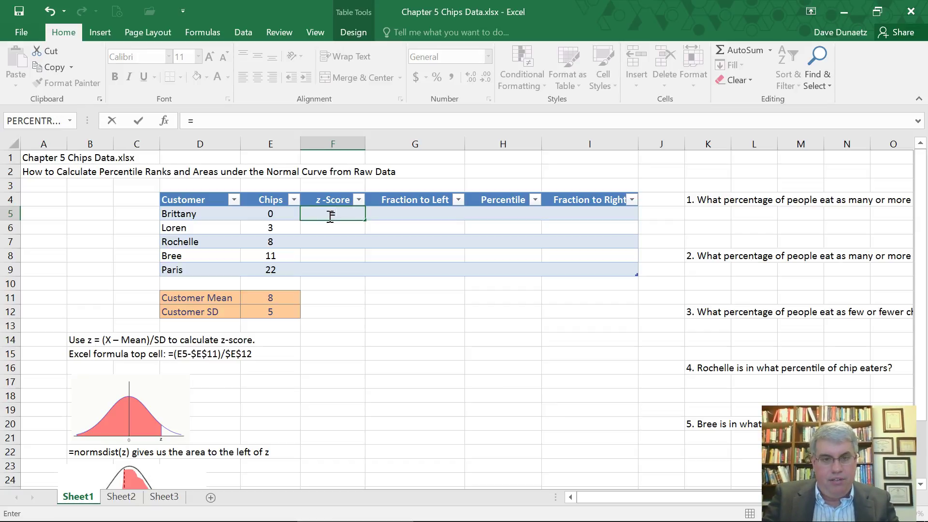
type("(")
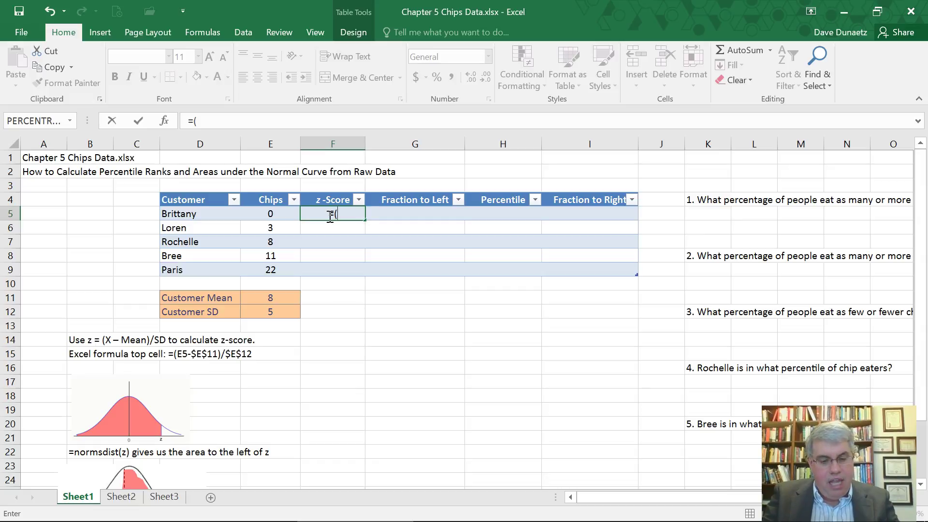
type("e")
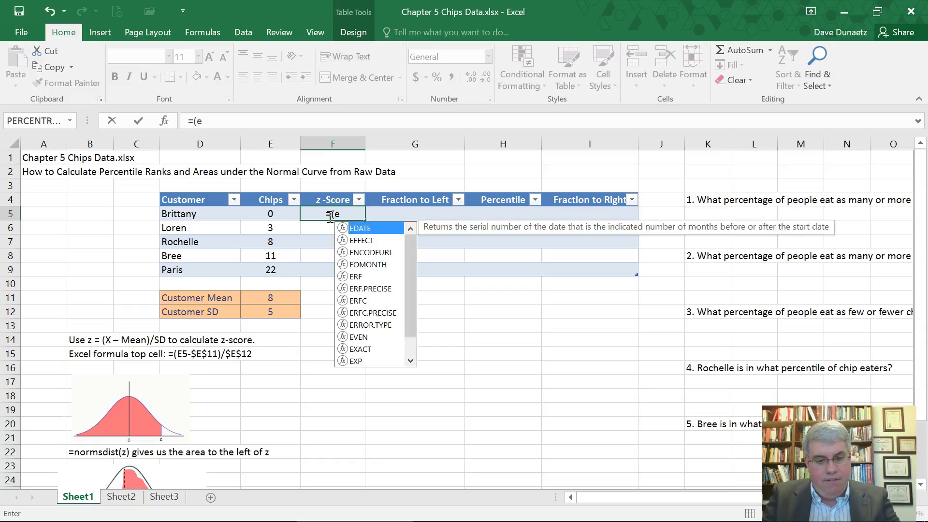
type("5")
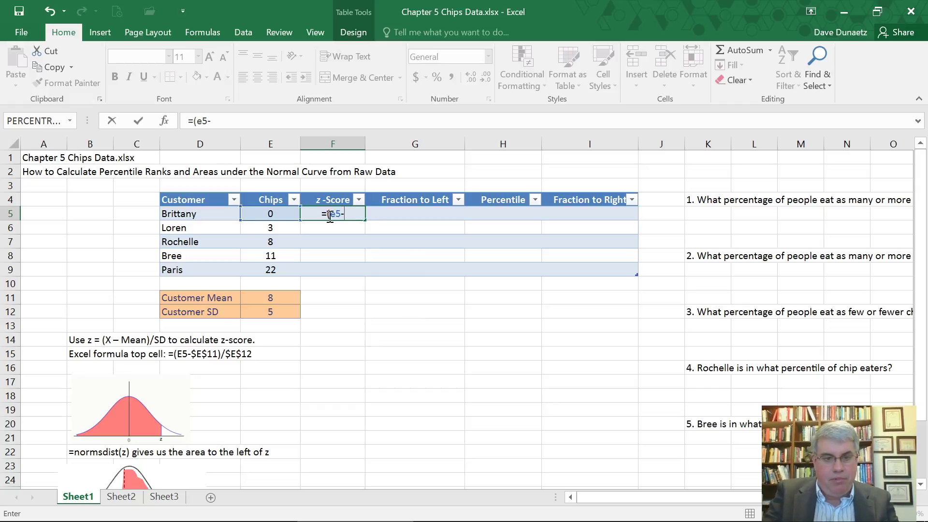
type("-")
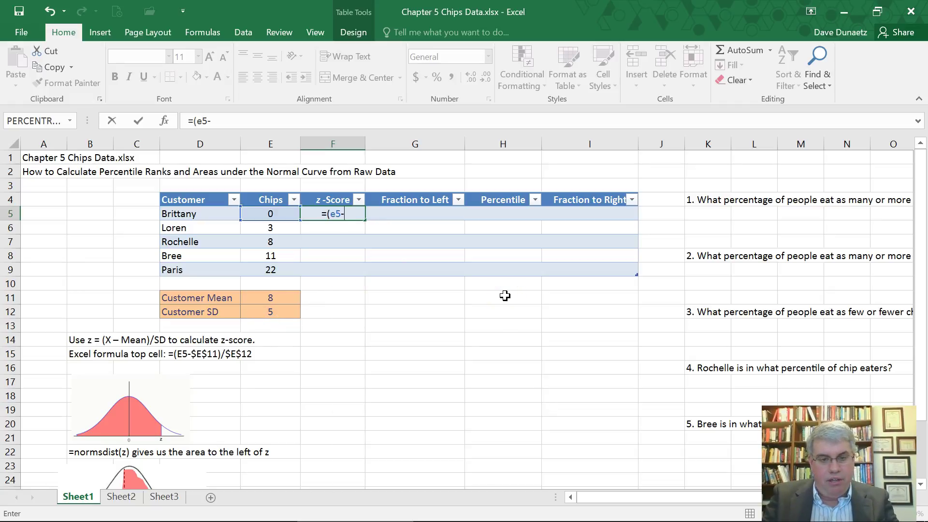
type("$e$11")
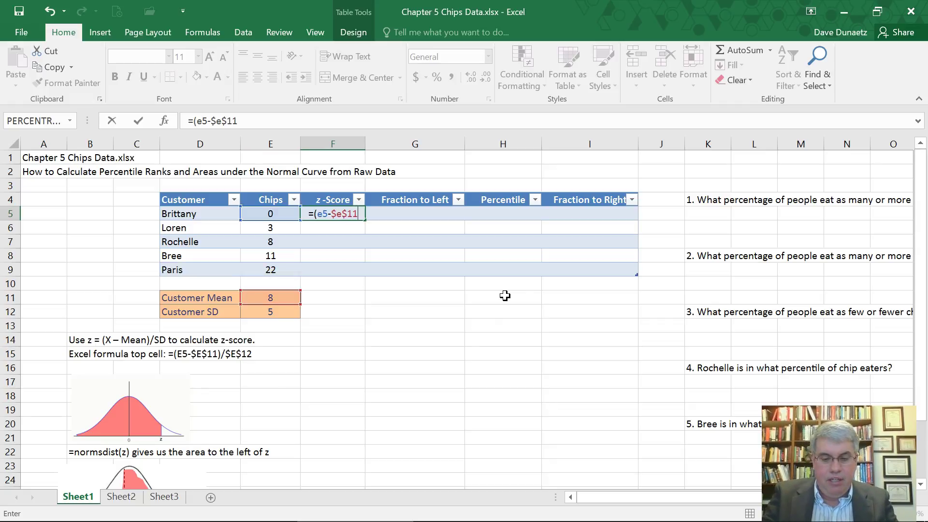
type(")/")
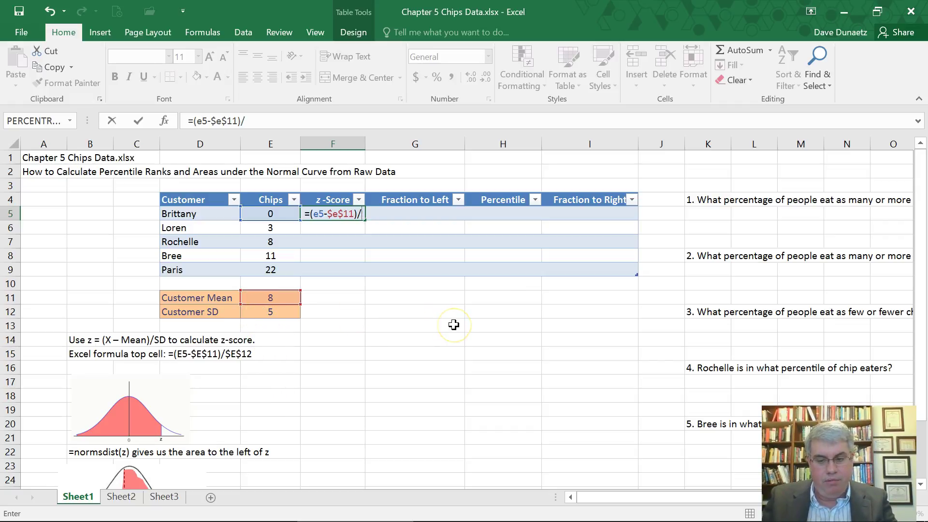
type("$e")
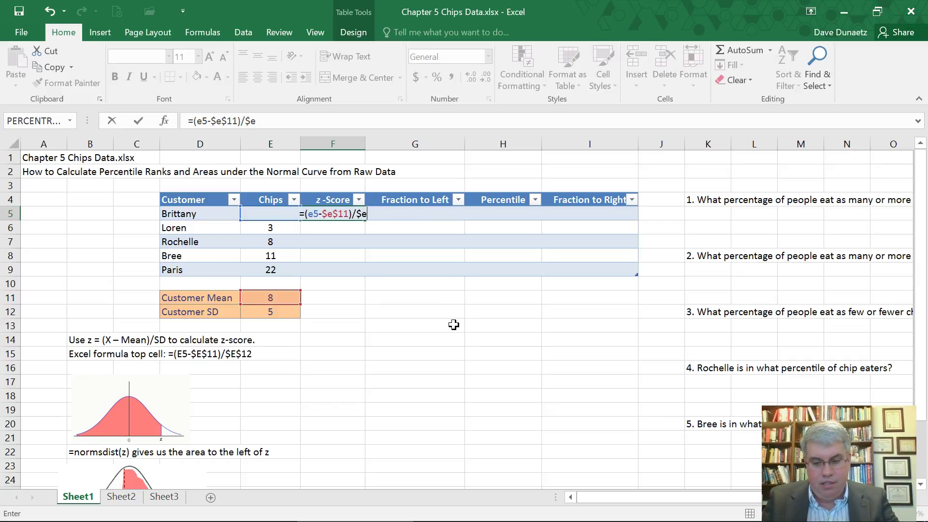
type("$")
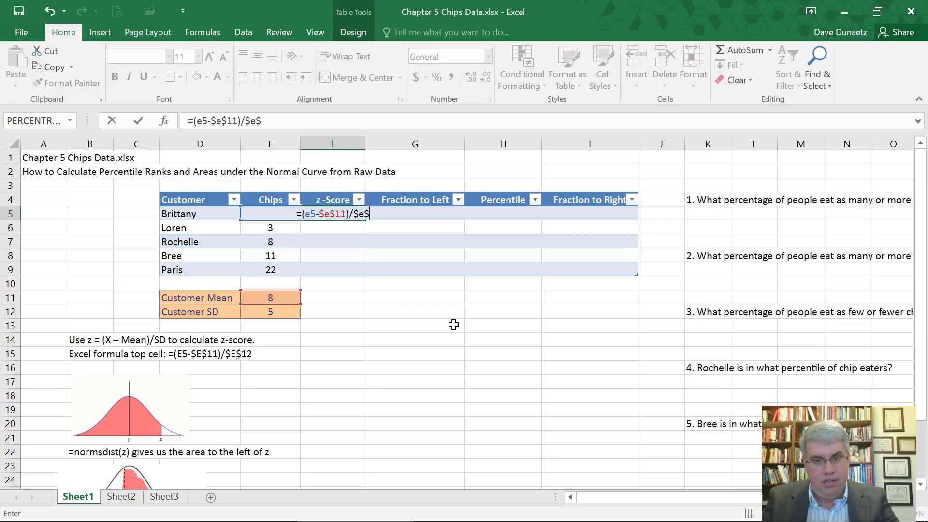
type("12")
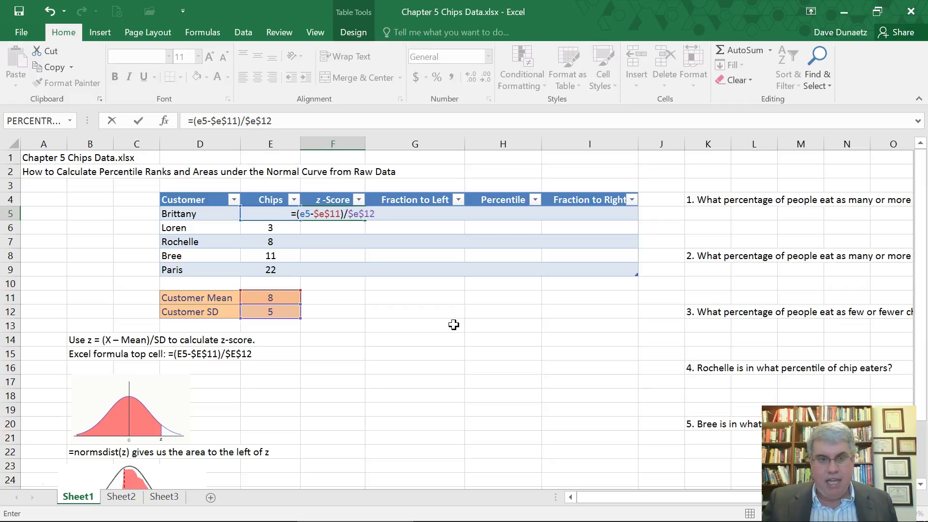
key("Return")
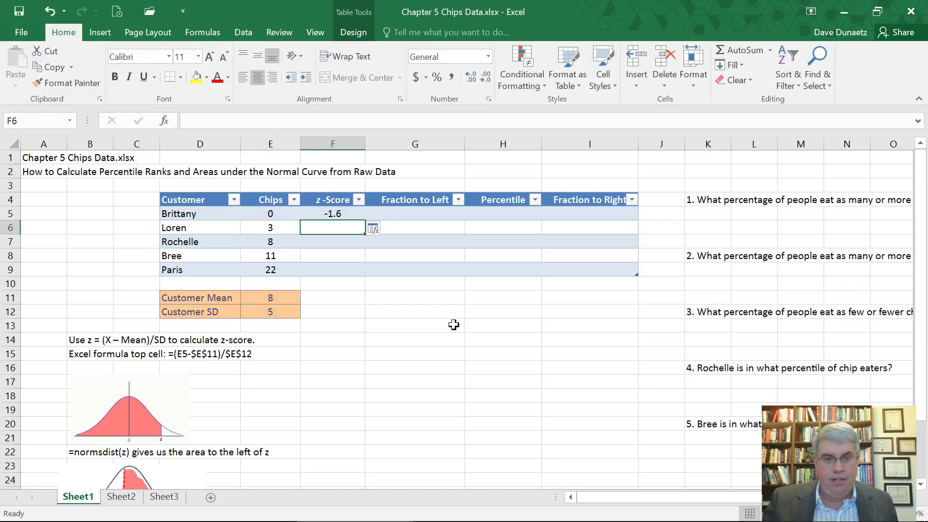
left_click(332, 211)
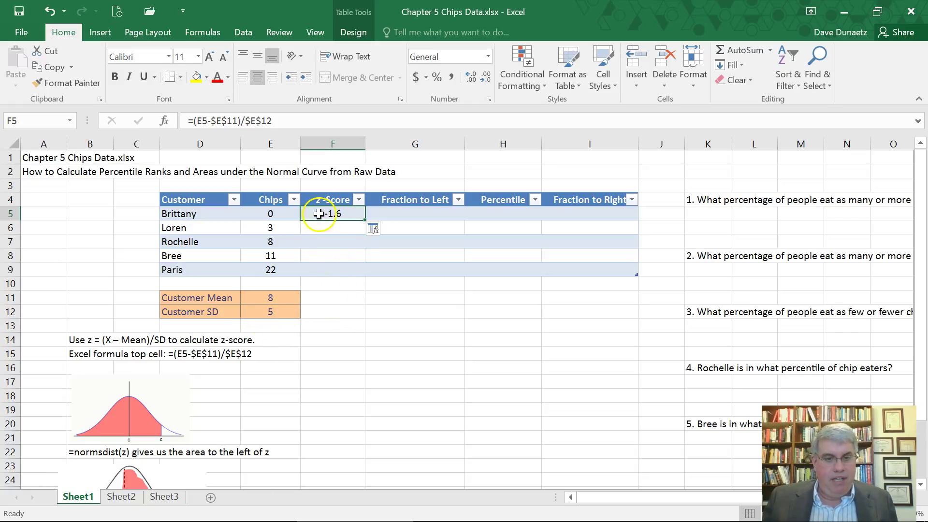
left_click_drag(364, 220, 363, 276)
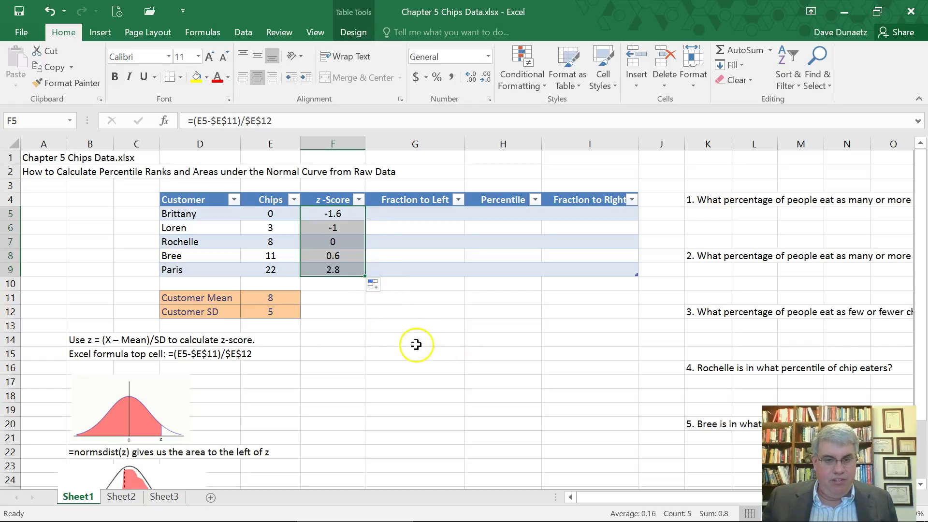
left_click(332, 294)
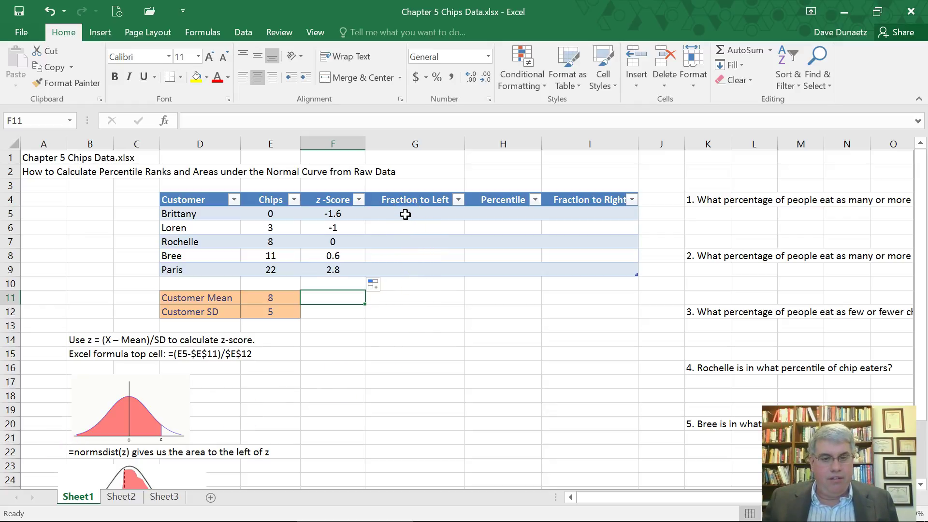
Step: Enter =NORMSDIST(F5) in G5 and overwrite the whole Fraction to Left column with it
left_click(405, 214)
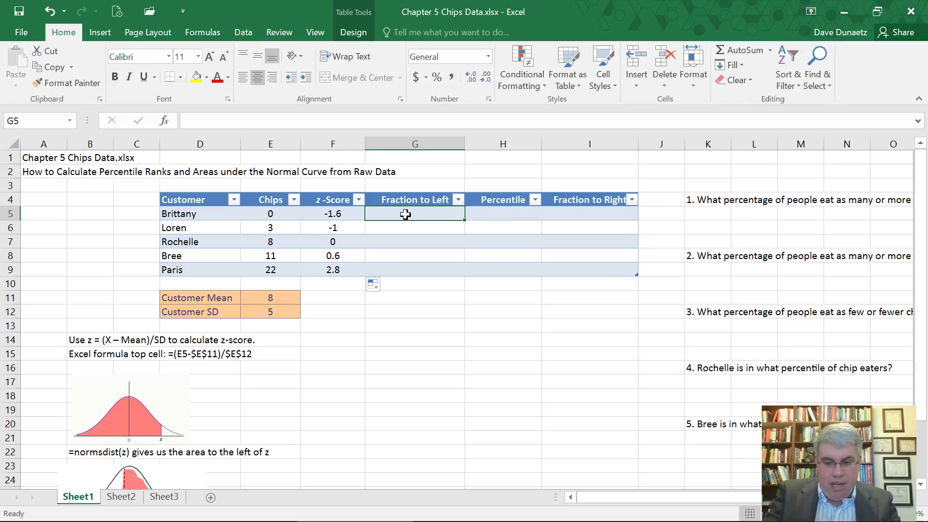
type("=norms")
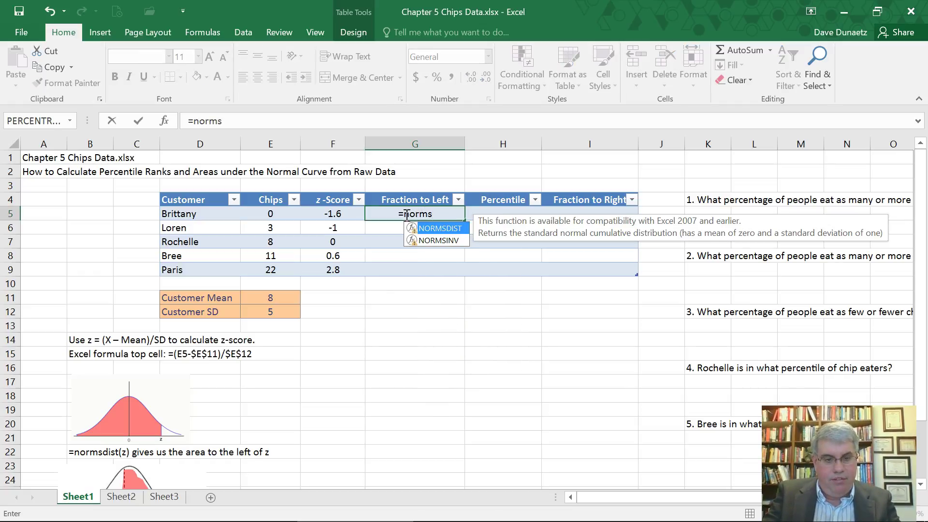
type("dist")
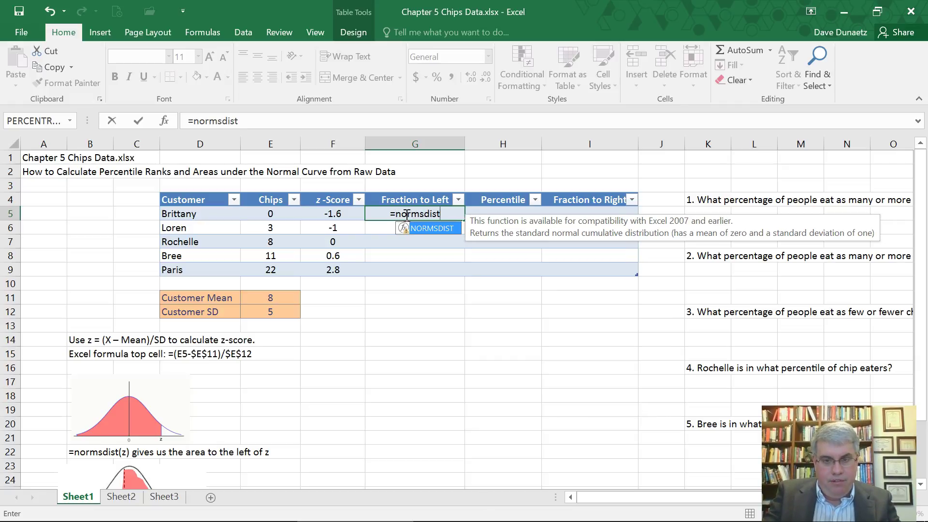
type("(")
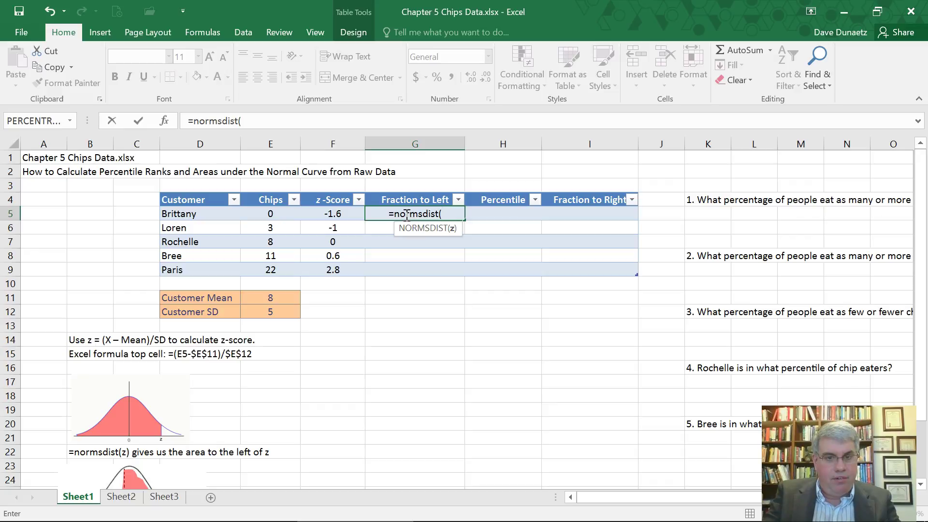
type("f")
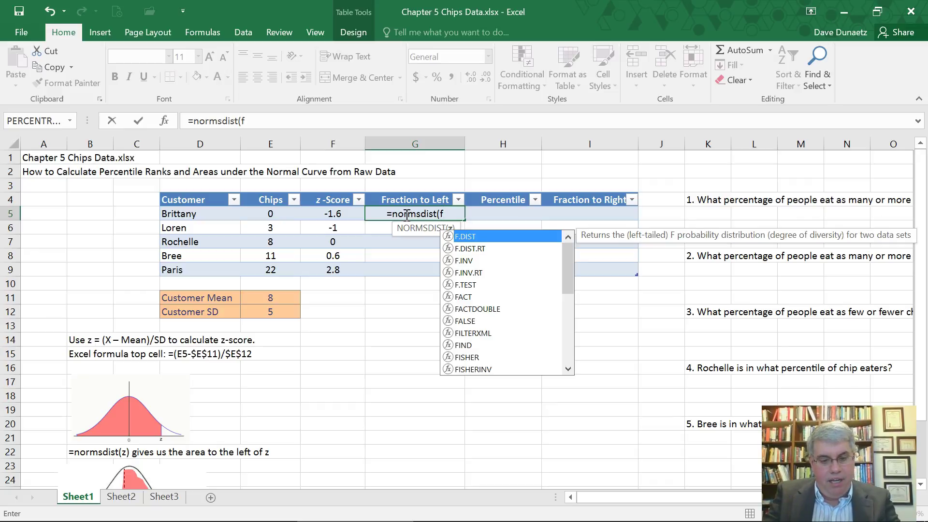
type("5")
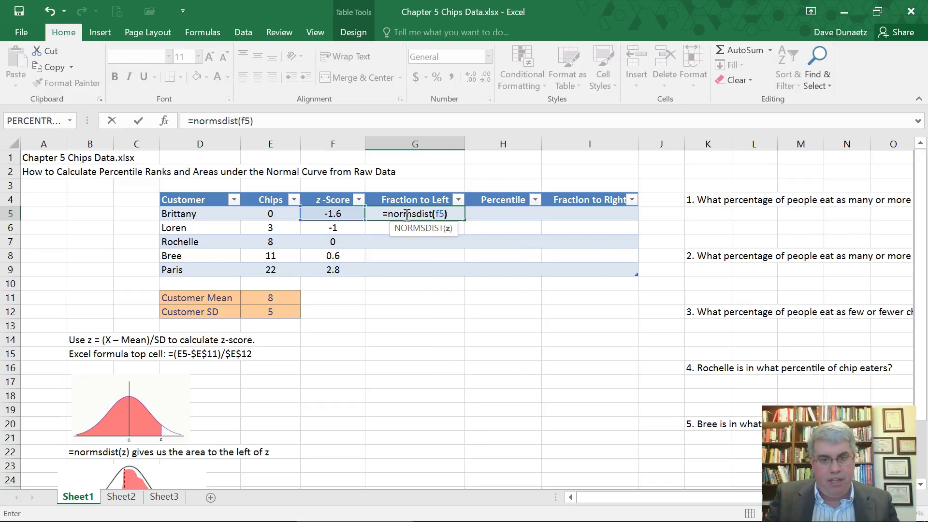
type(")")
key("Return")
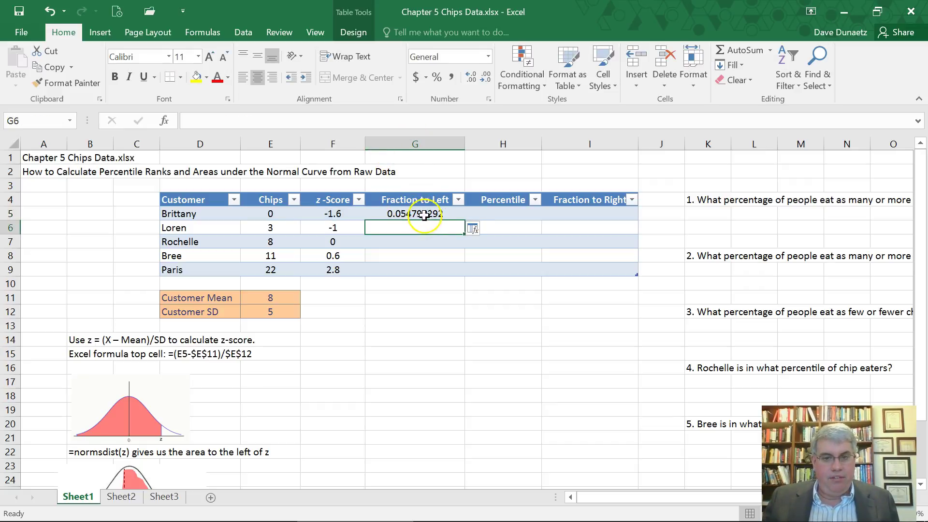
left_click(476, 229)
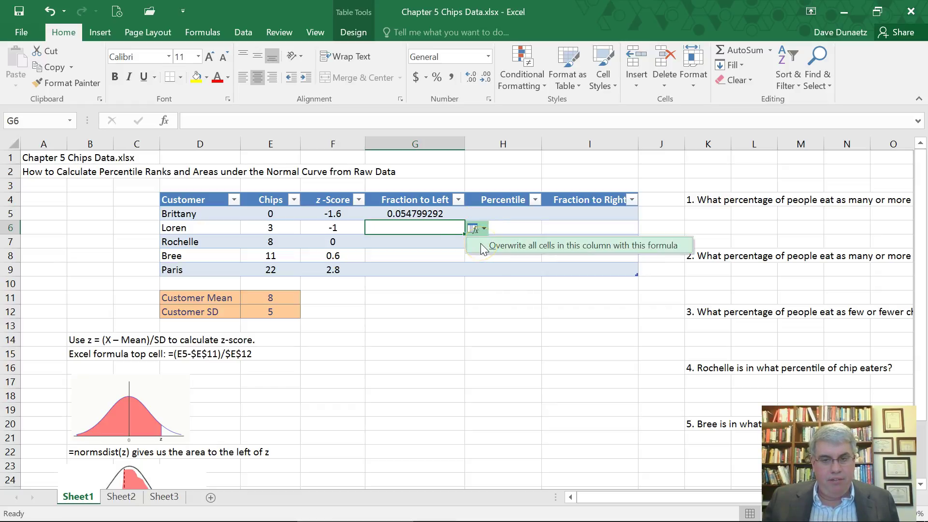
left_click(480, 243)
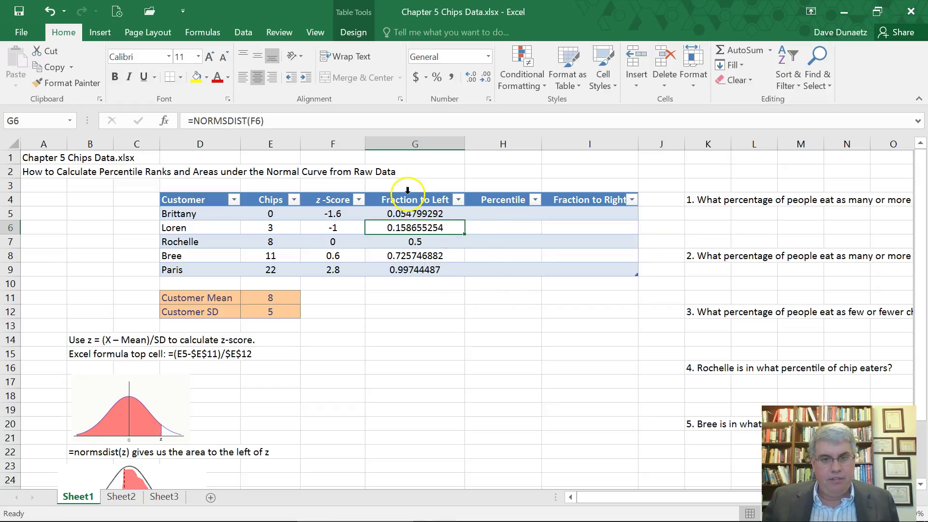
Step: Format the Fraction to Left column as Number, showing 0.05, 0.16, 0.50, 0.73, 1.00
left_click(408, 143)
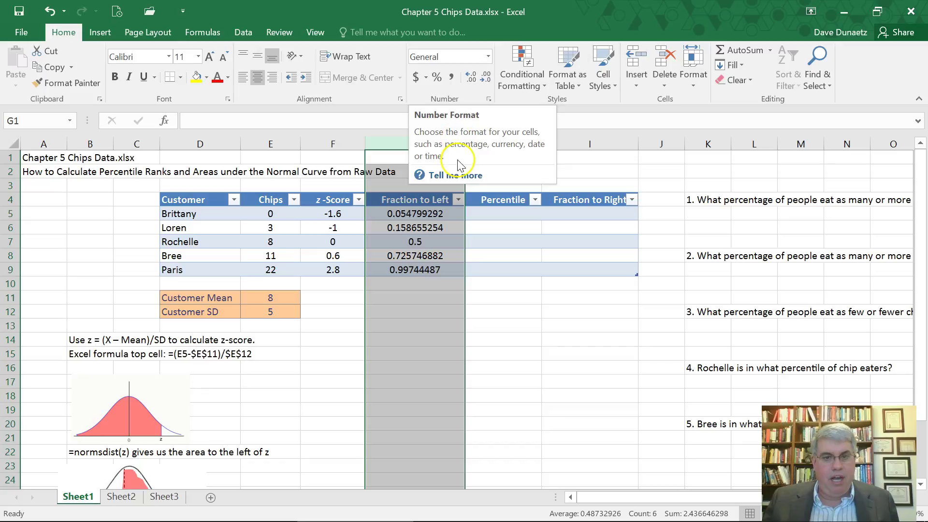
left_click(488, 57)
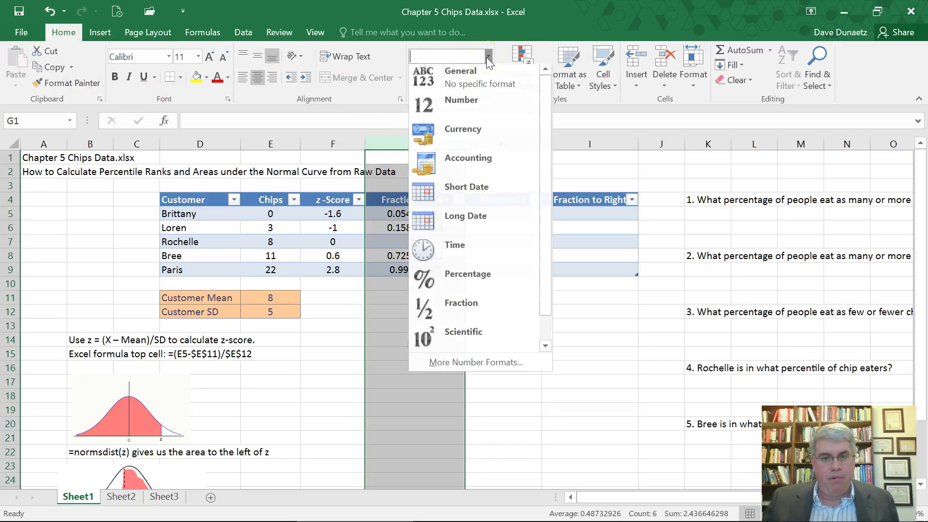
left_click(468, 111)
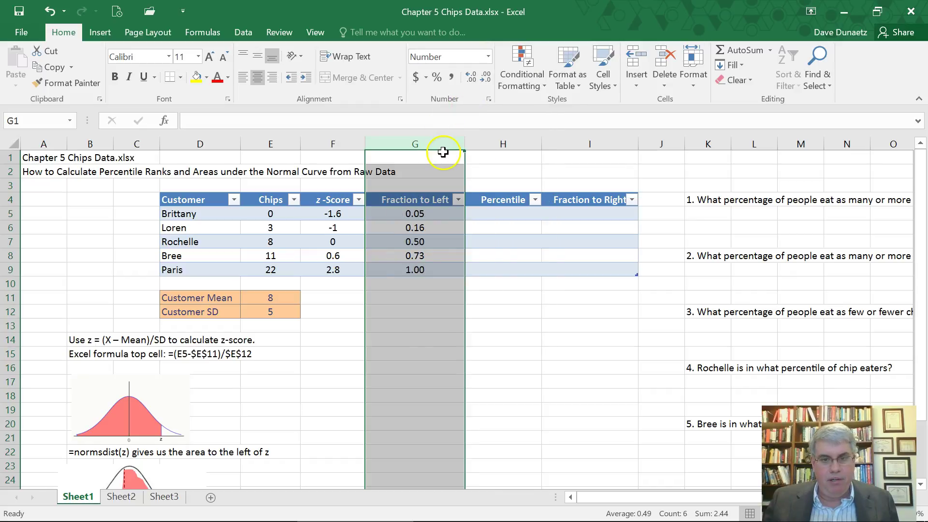
left_click(440, 180)
left_click(440, 180)
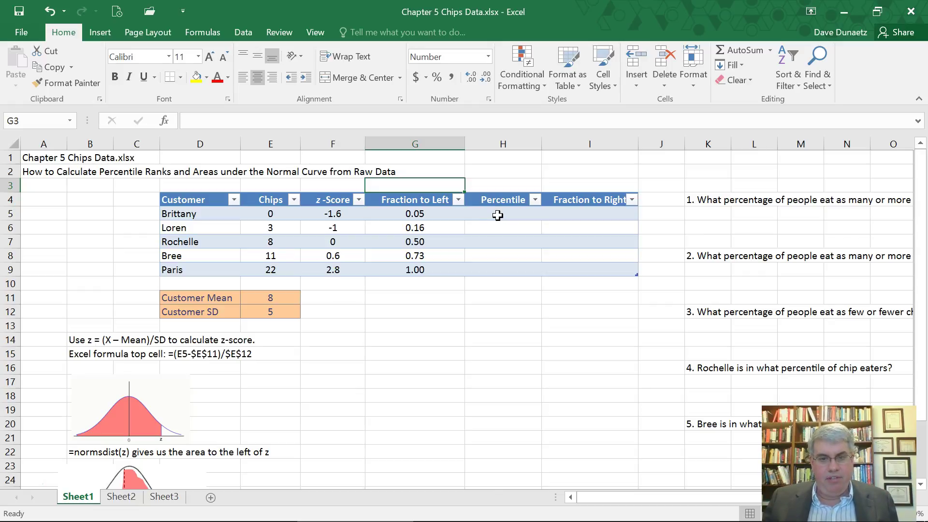
Step: Enter =G5 in H5 and apply it to the whole Percentile column, giving 0.05 through 1.00
left_click(498, 215)
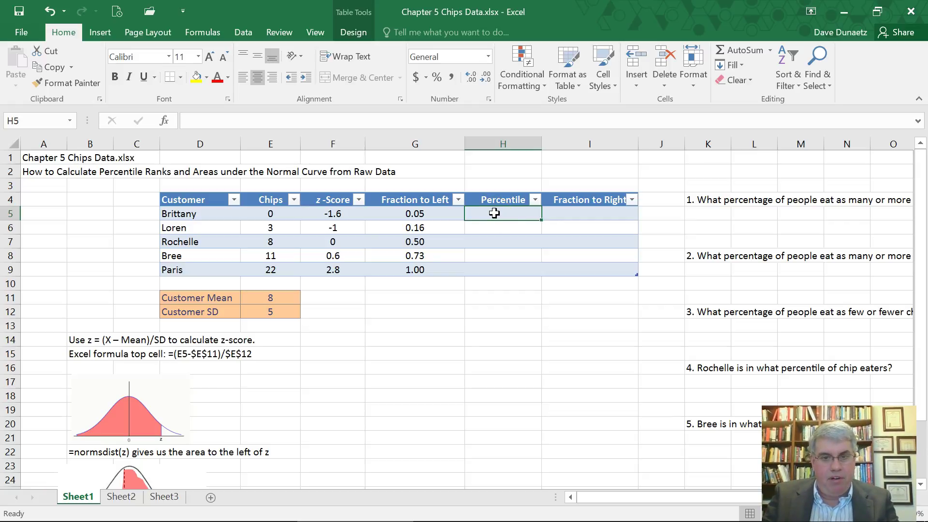
type("=")
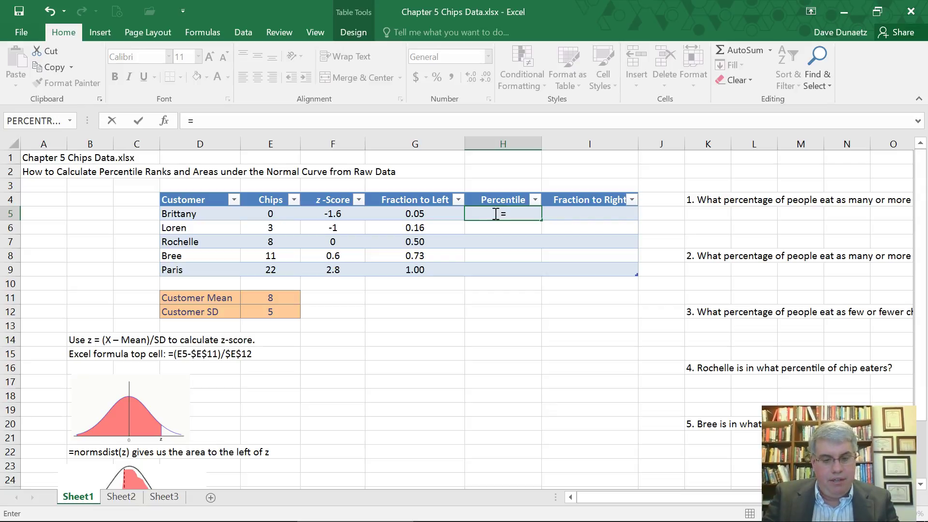
type("g5")
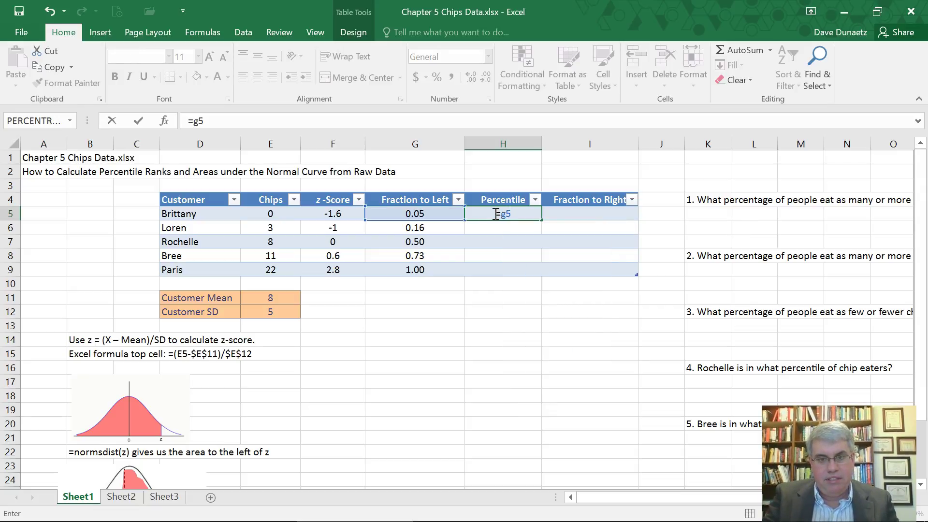
key("Return")
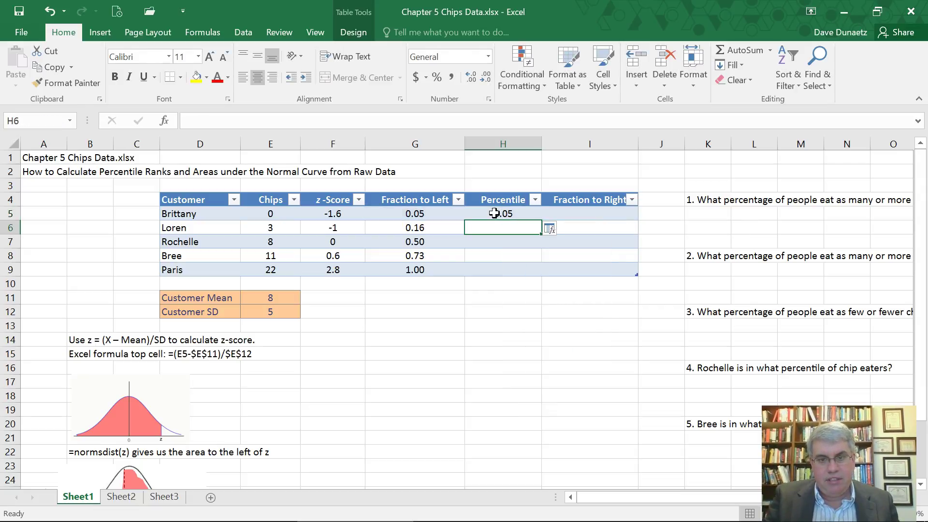
left_click(560, 229)
left_click(565, 242)
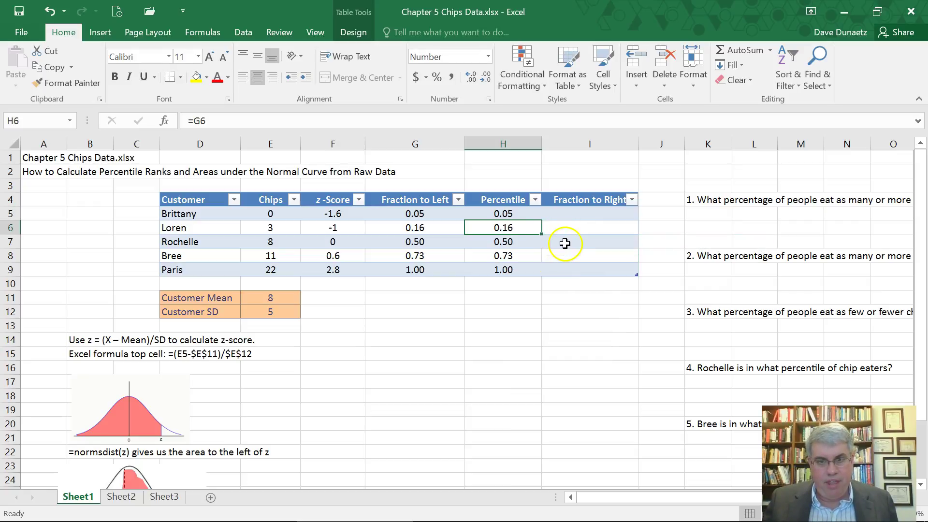
Step: Format the Percentile column as Percentage, showing 5.48% through 99.74%
left_click(493, 143)
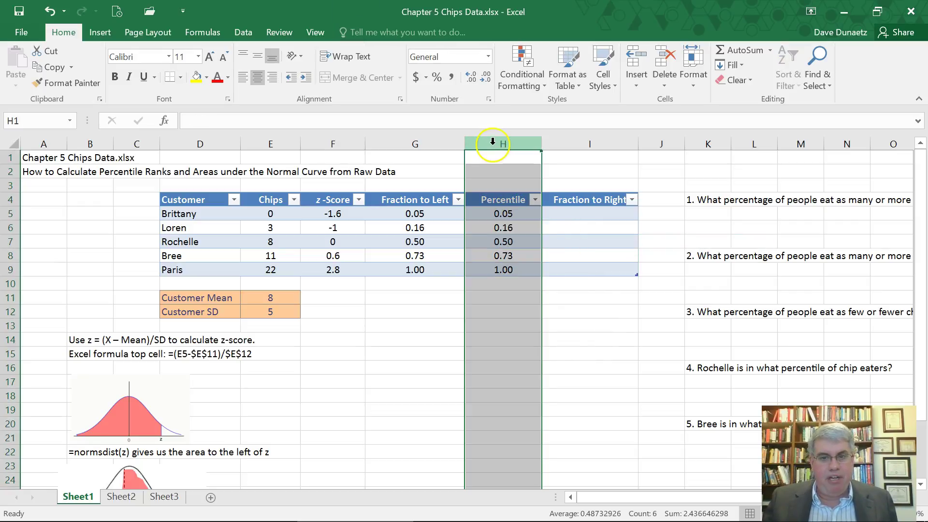
left_click(489, 58)
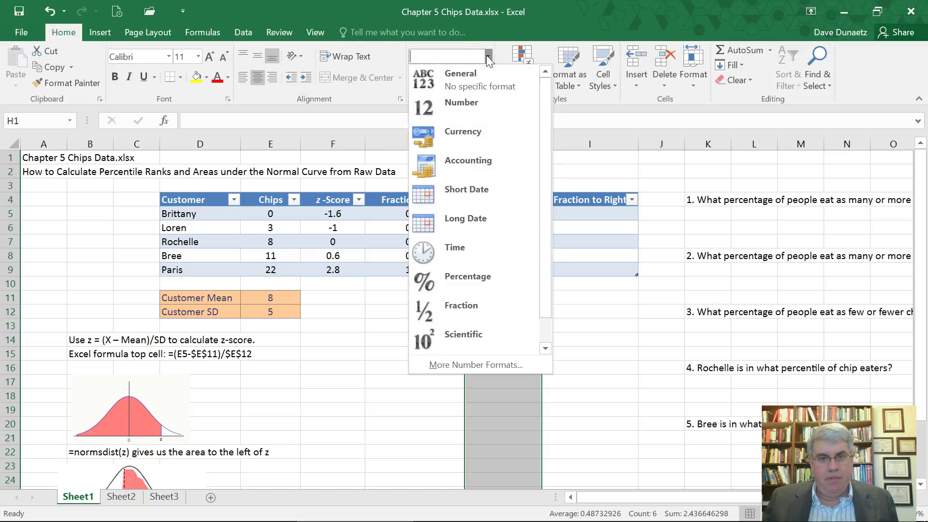
left_click(467, 278)
left_click(508, 295)
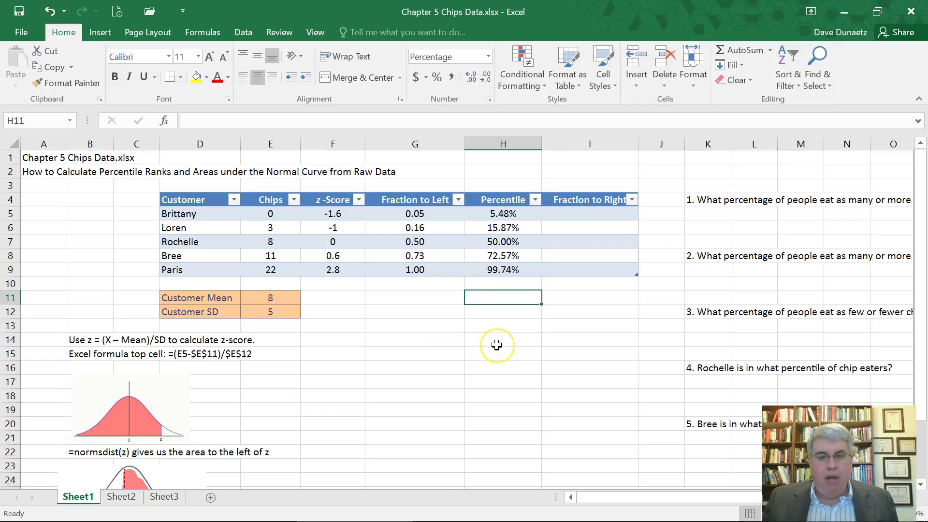
scroll(261, 406, "down", 2)
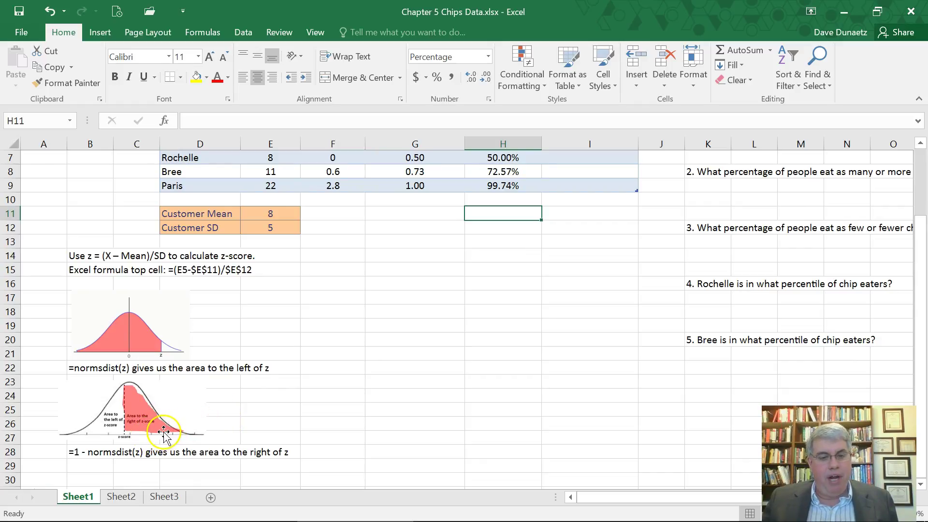
scroll(232, 415, "down", 1)
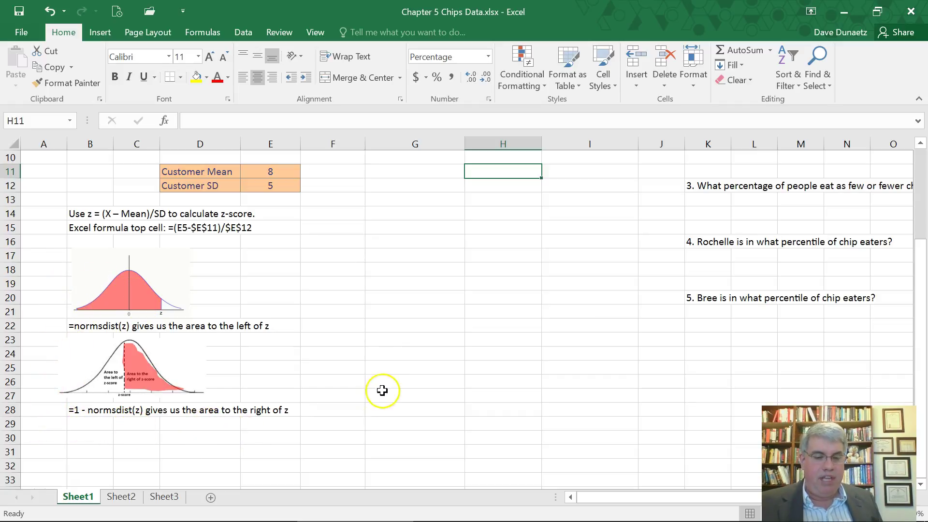
scroll(394, 393, "up", 3)
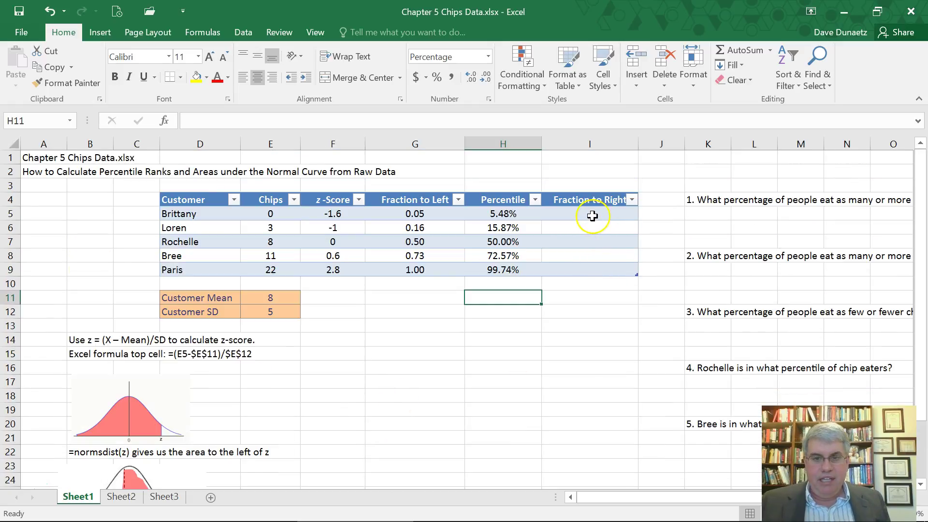
Step: Enter =1-G5 in I5, fill it down to I9, and add one decimal place (0.945 to 0.003)
left_click(591, 215)
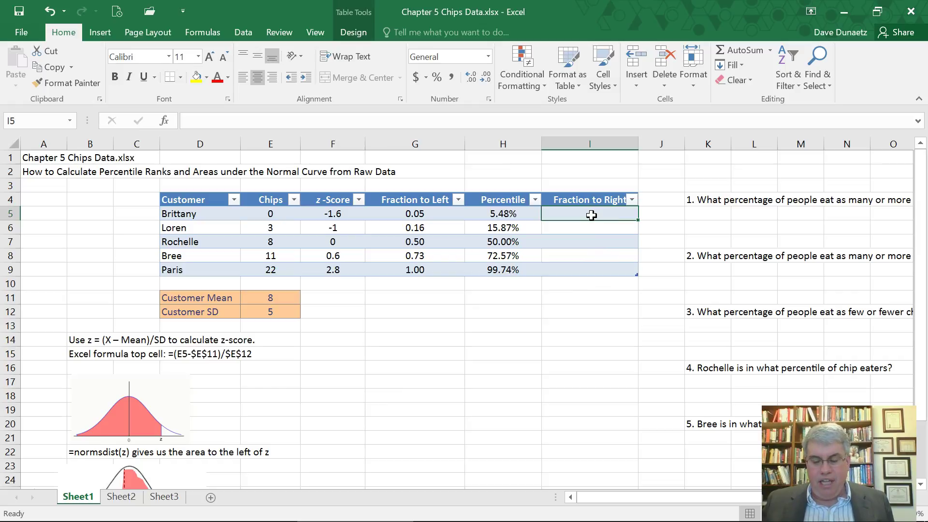
type("=")
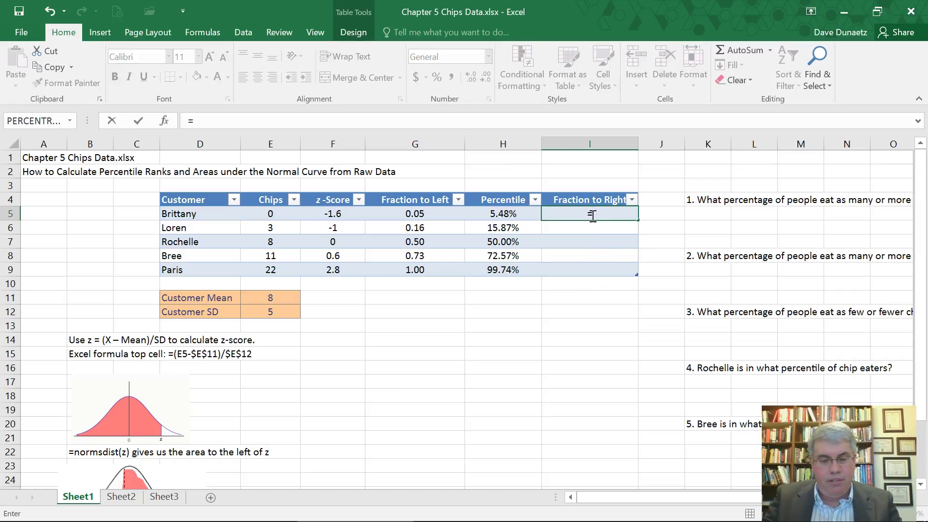
type("1")
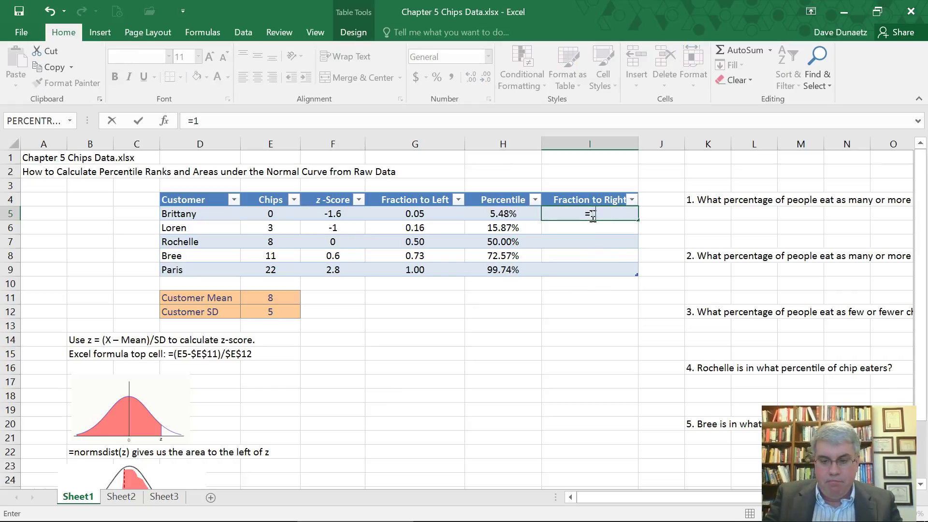
type("-")
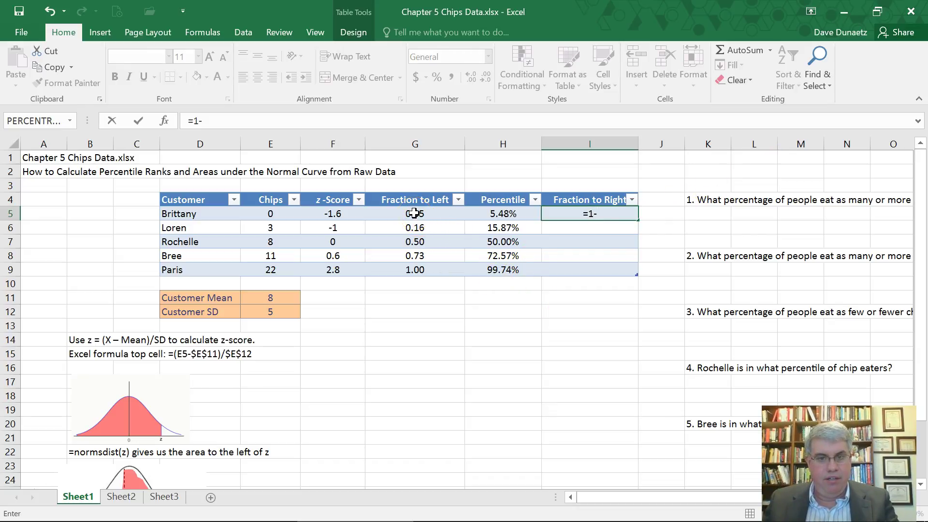
type("g5")
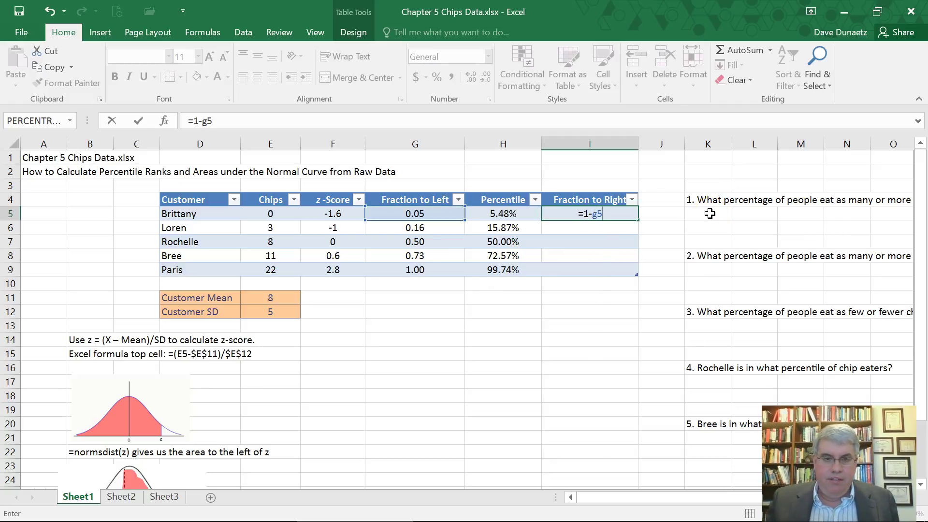
key("Return")
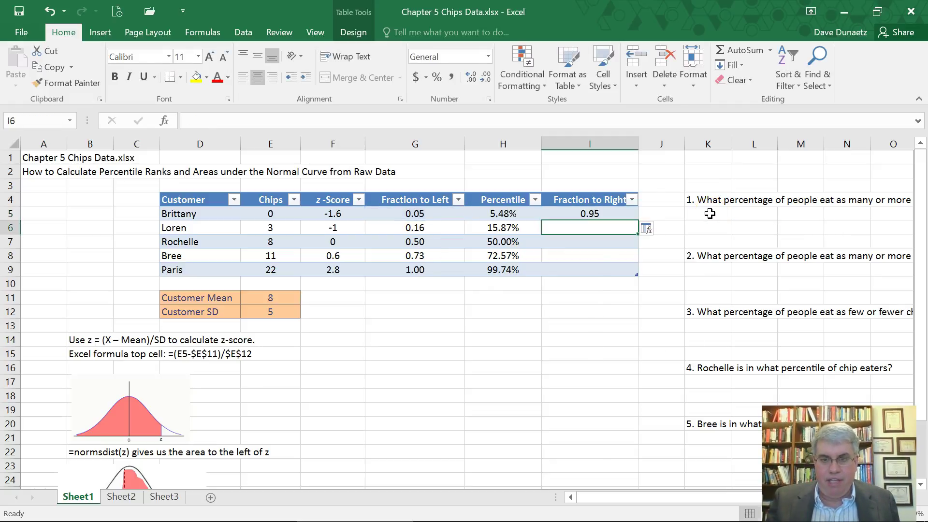
left_click(625, 214)
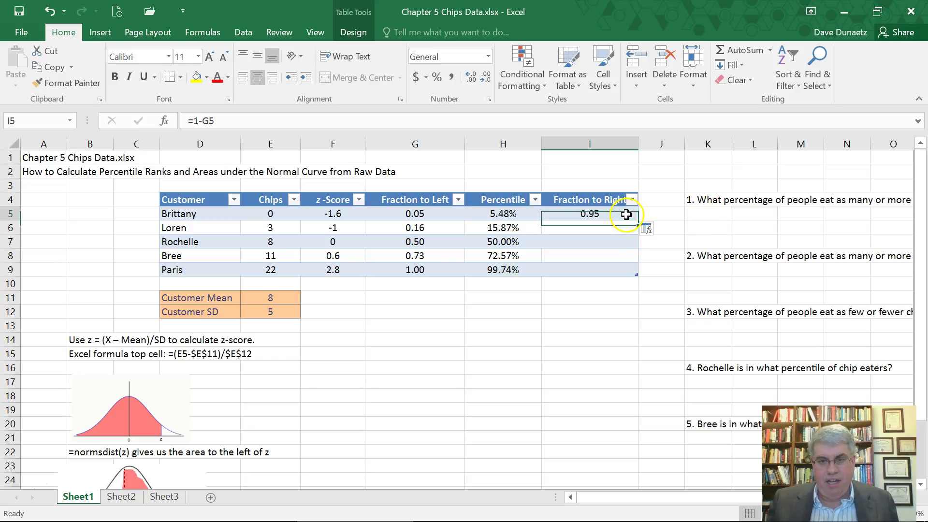
left_click_drag(638, 221, 638, 271)
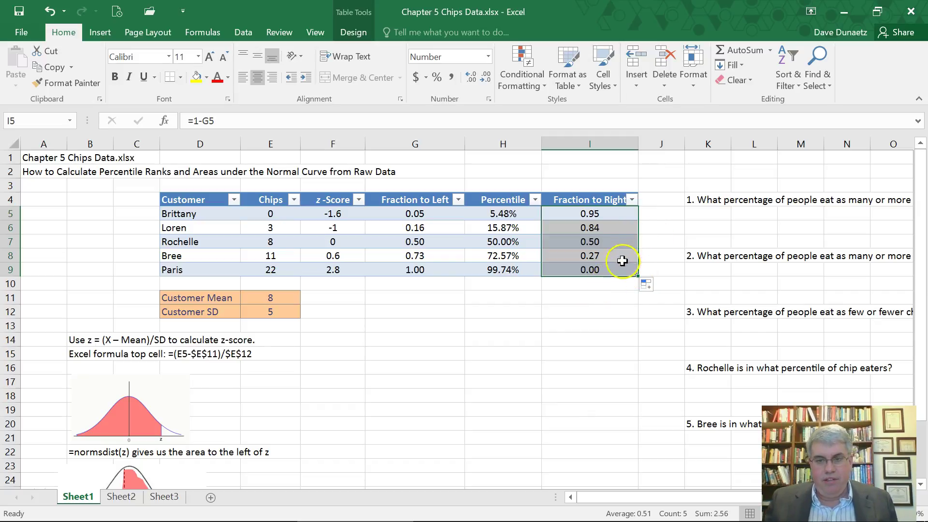
left_click(469, 77)
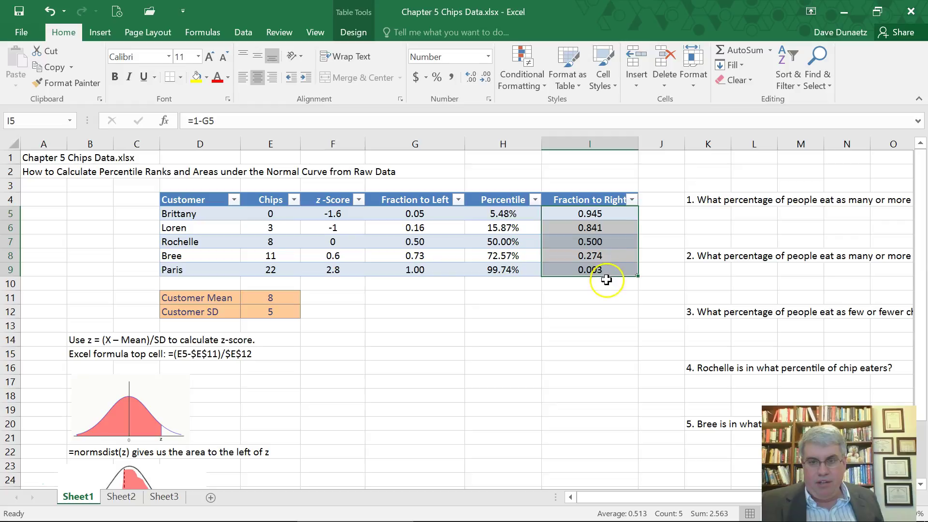
left_click(616, 297)
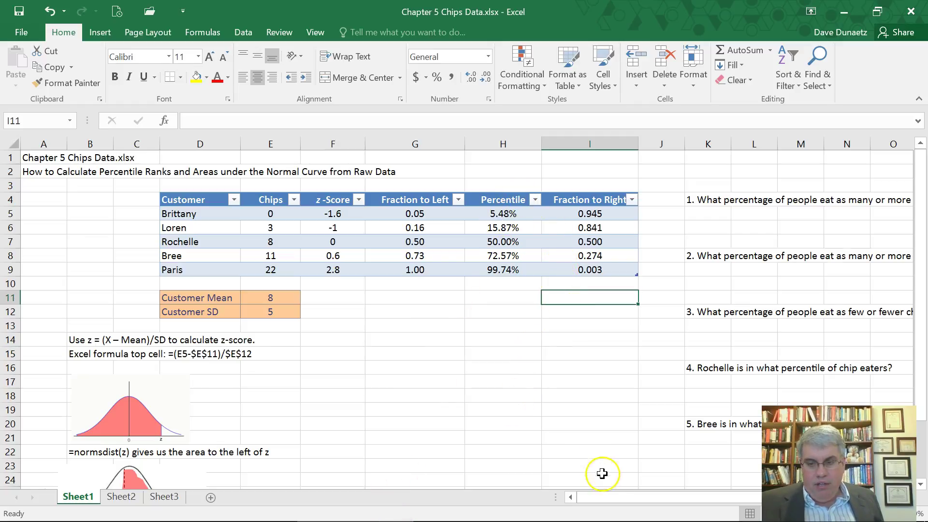
left_click_drag(600, 497, 685, 508)
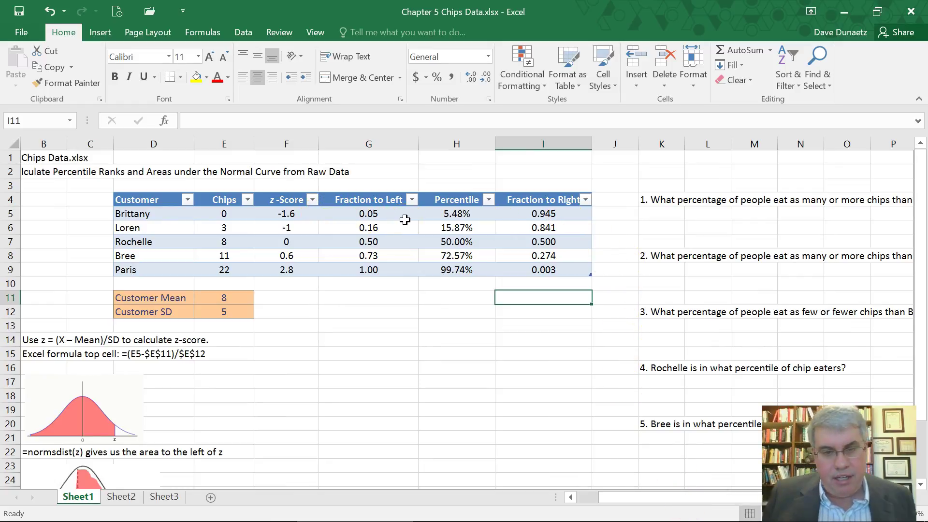
left_click(707, 213)
scroll(572, 211, "right", 1)
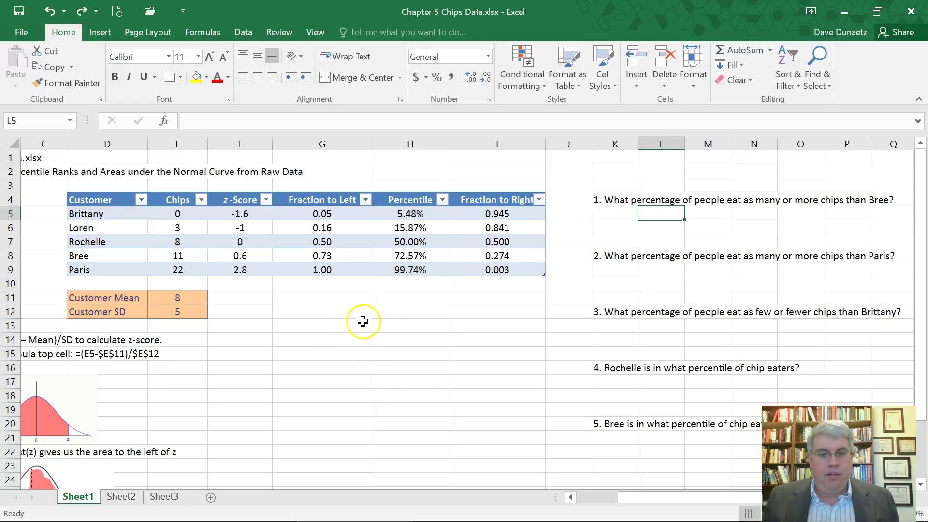
scroll(333, 341, "down", 2)
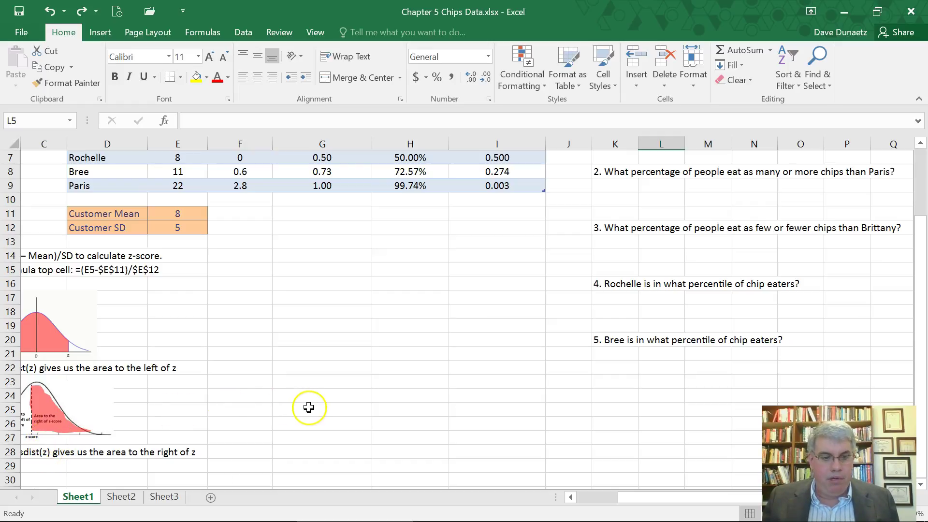
scroll(306, 406, "up", 2)
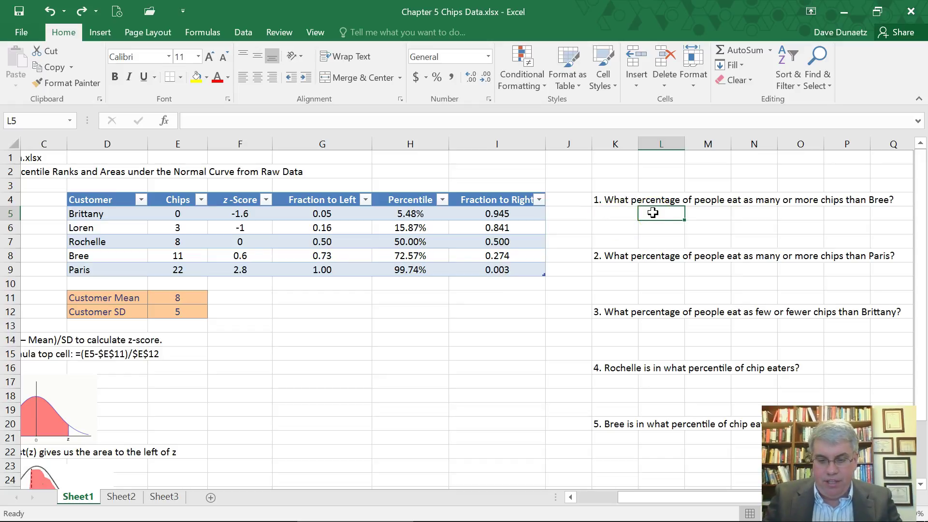
Step: Under question 1, enter '= fraction of people to the right of Bree' and '=27.4%'
type("'")
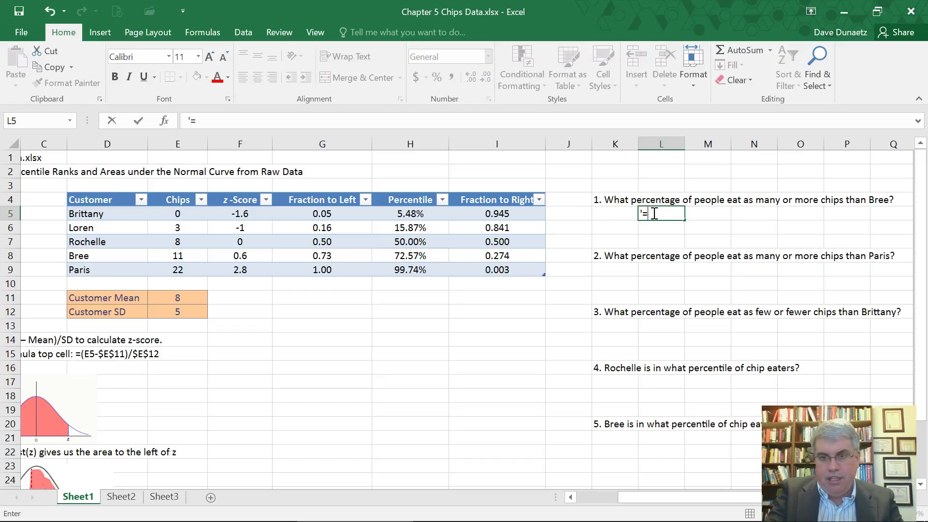
type("= p")
key("BackSpace")
type("fra")
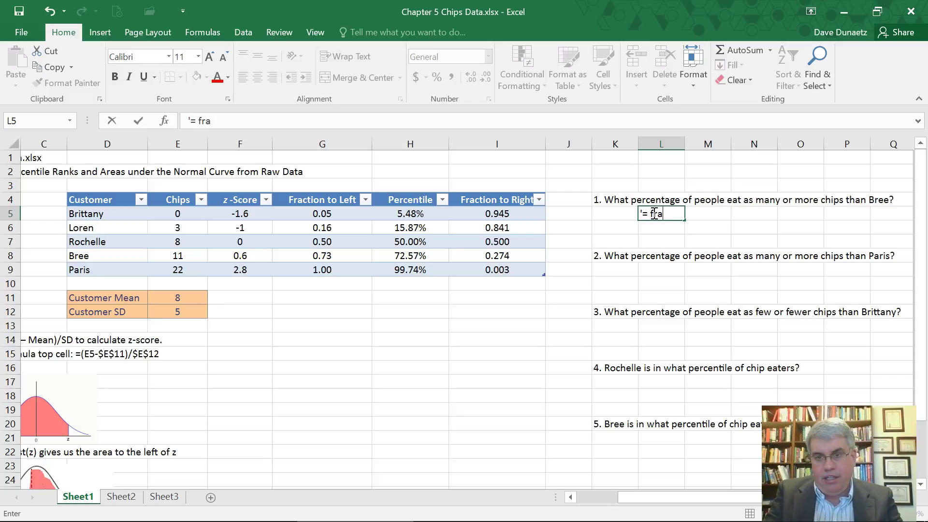
type("ction of peopl")
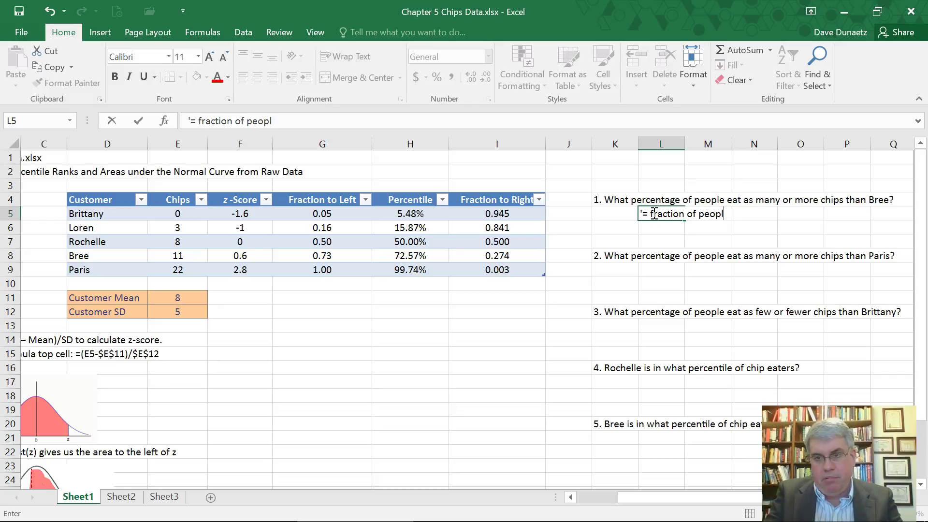
type("e to the right ")
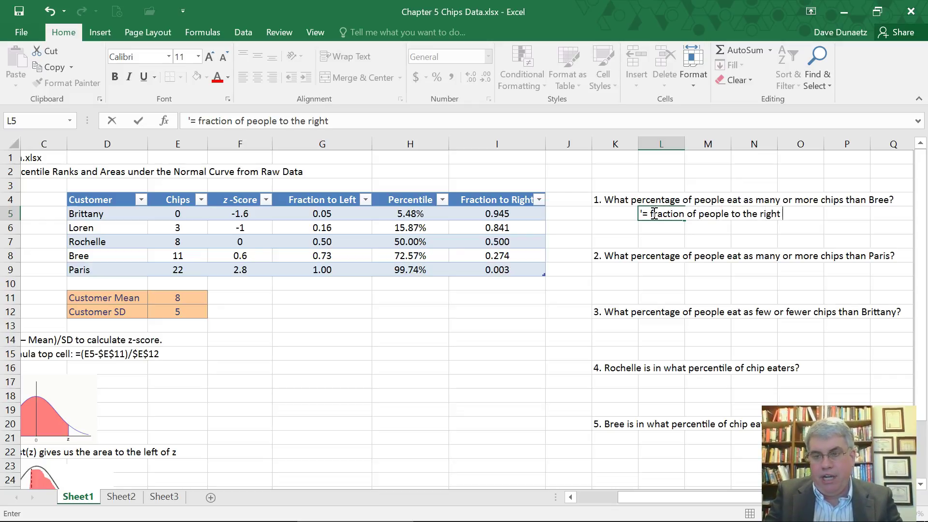
type("of Bree")
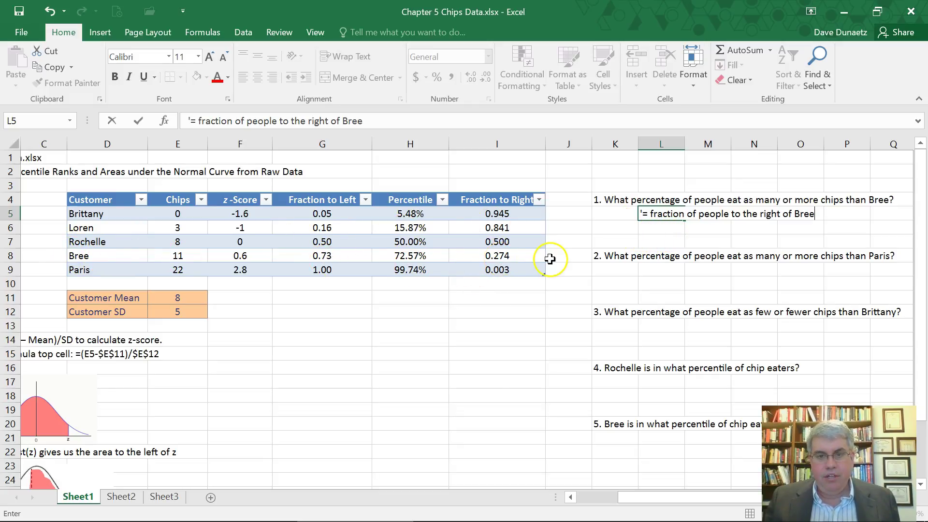
left_click(654, 231)
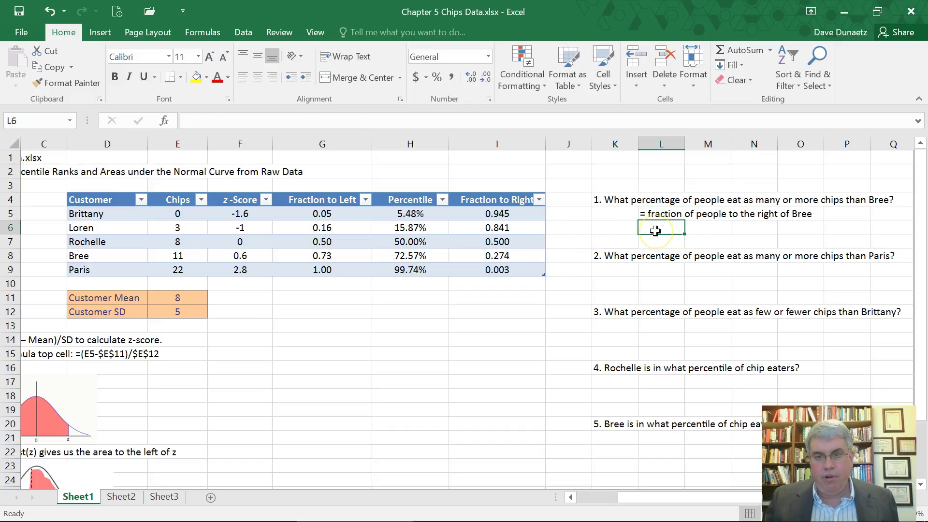
type("'")
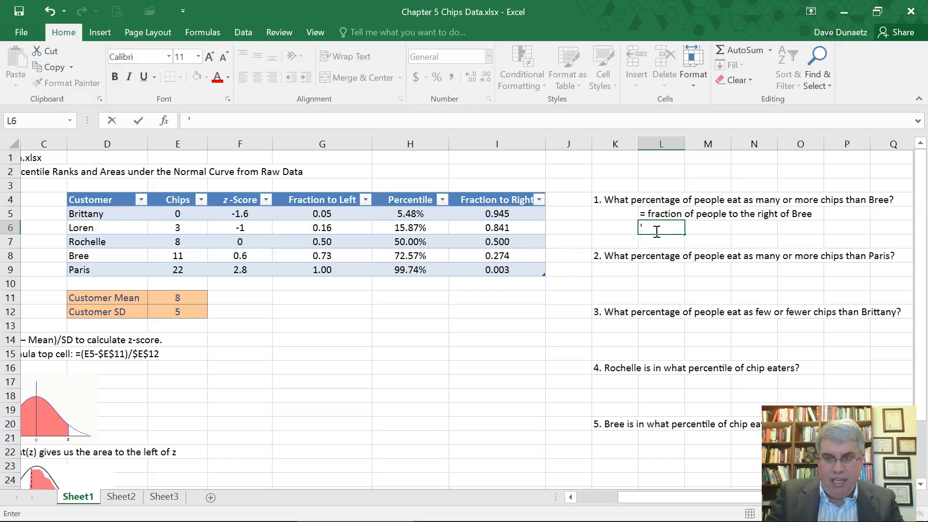
type("=.")
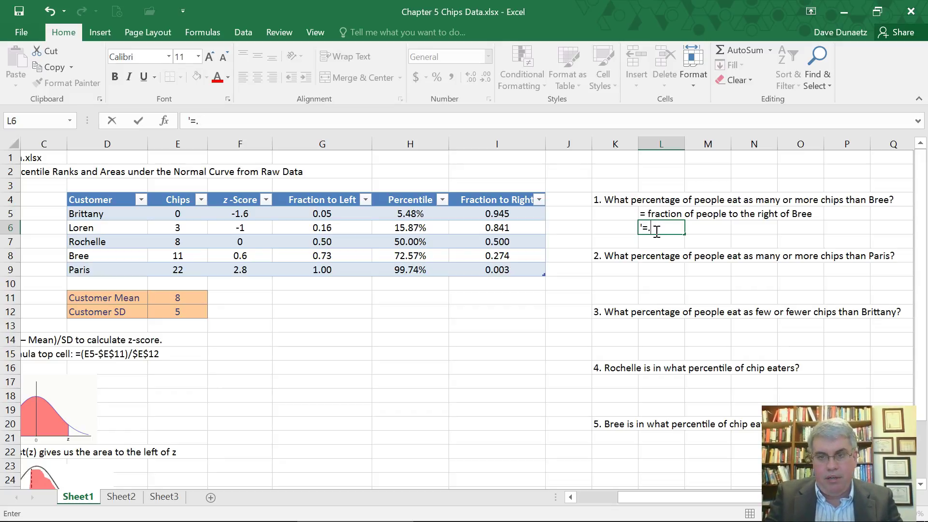
type("227.")
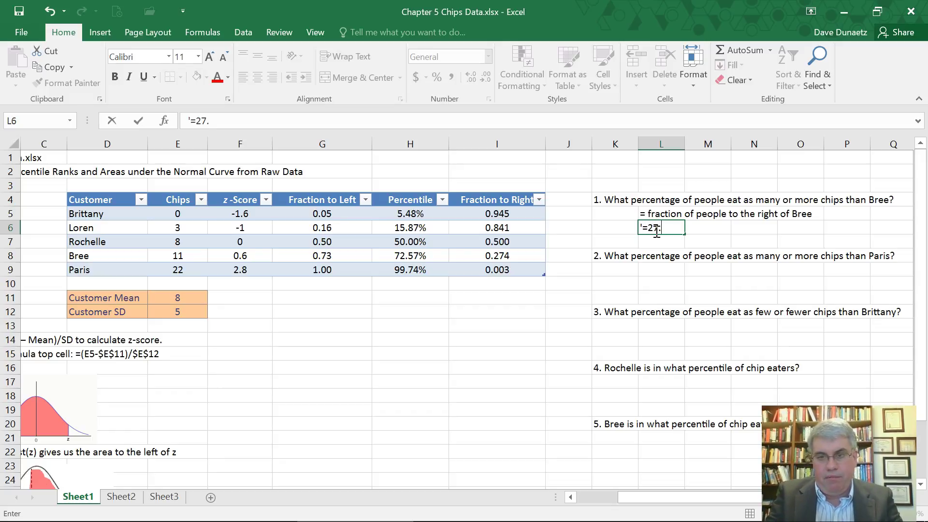
type("4")
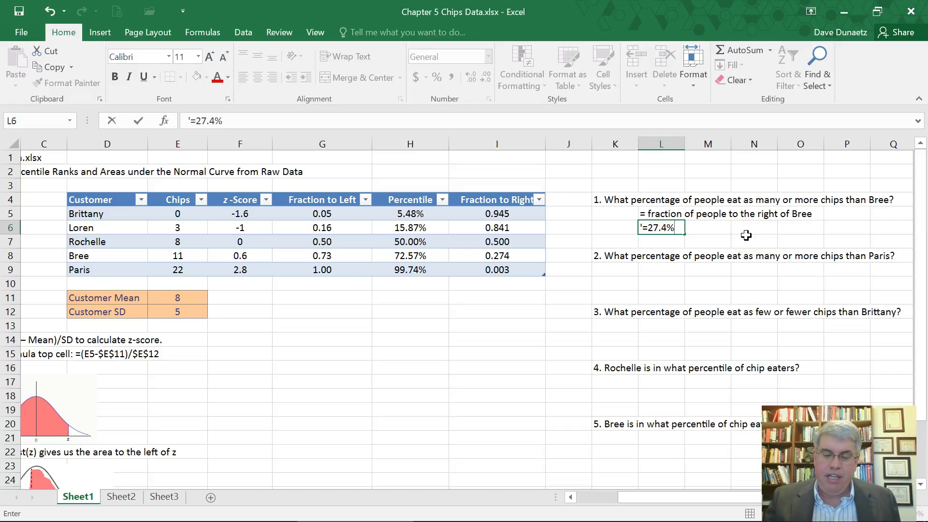
key("Return")
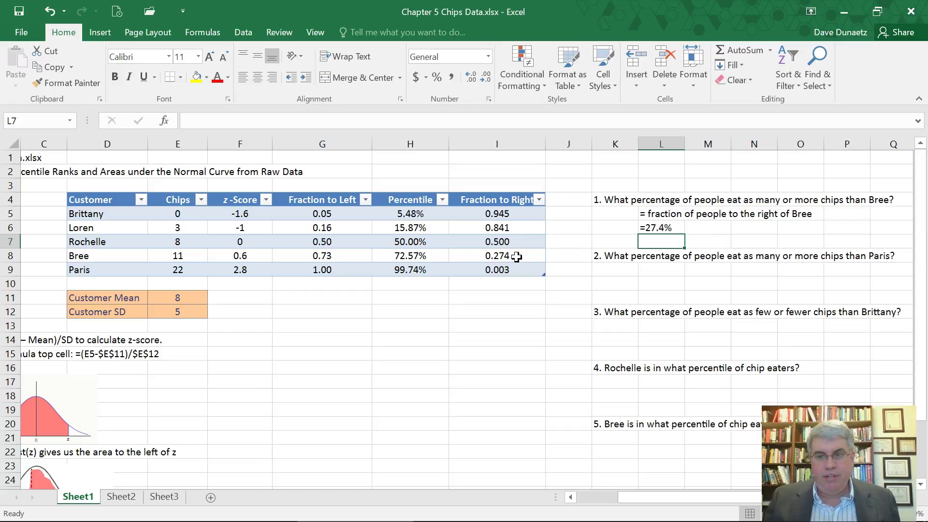
left_click(656, 272)
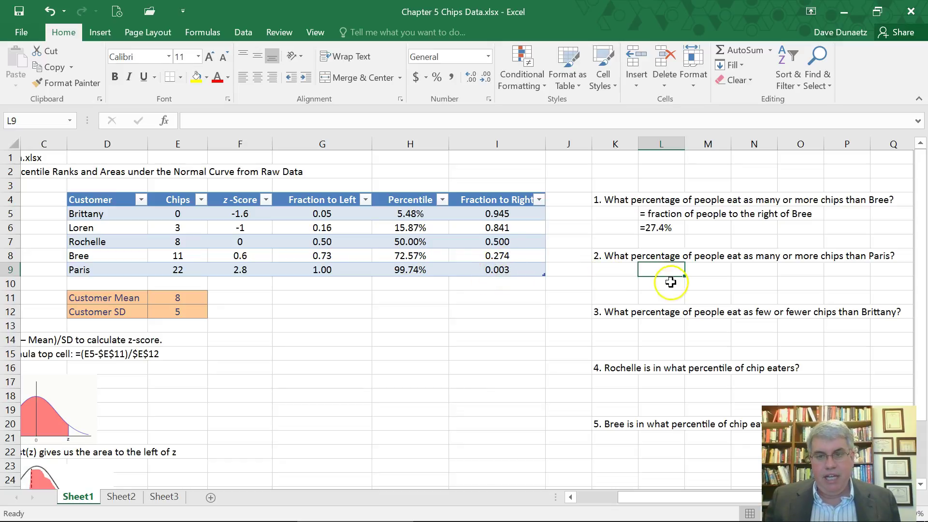
Step: Under question 2, enter '=fraction of people to the right of Paris' and '= .003 =0.3%'
type("'")
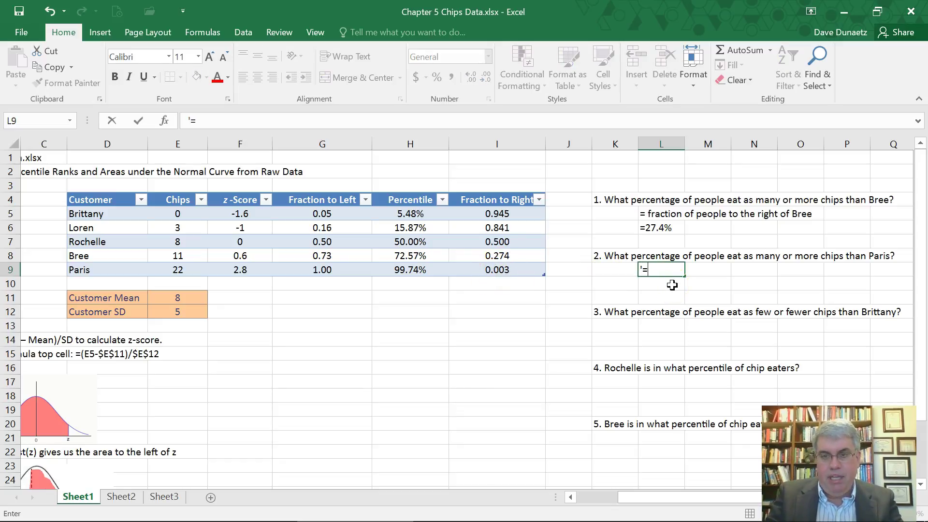
type("=fra")
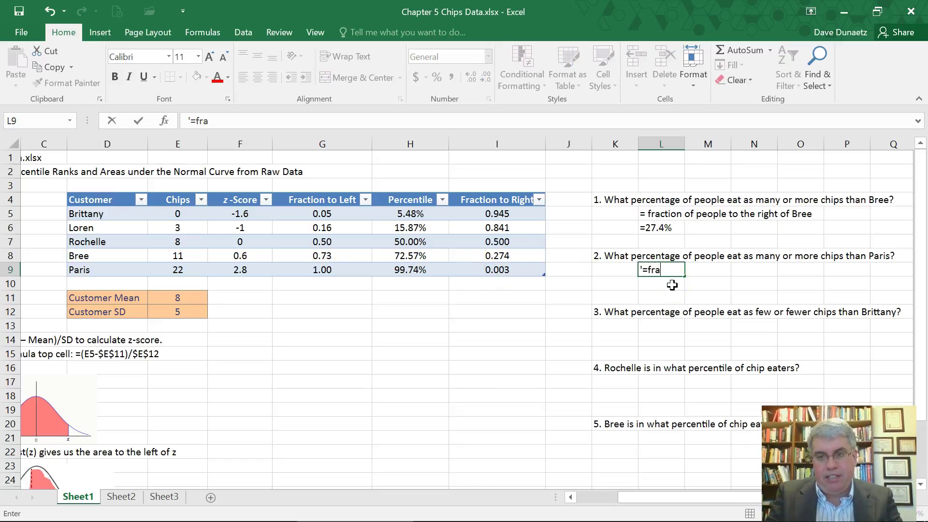
type("ction of peol")
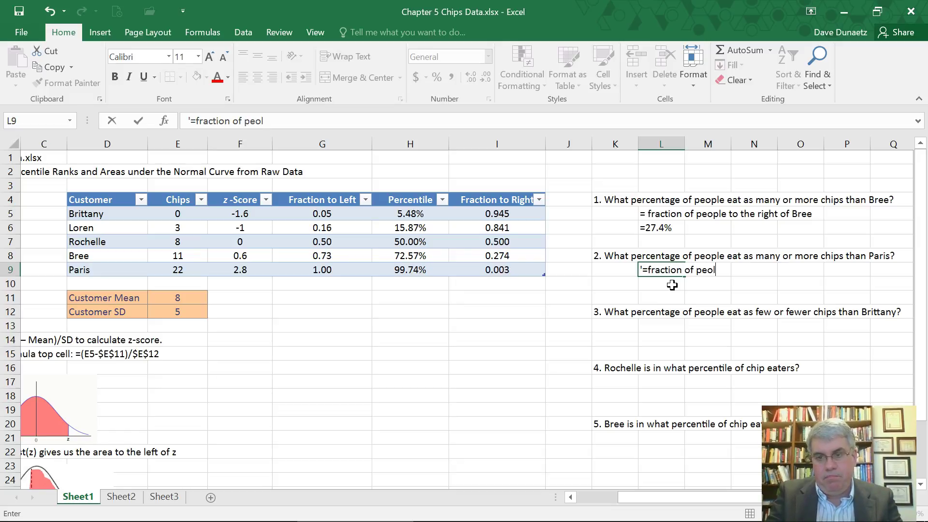
type("e")
key("BackSpace")
key("BackSpace")
key("BackSpace")
type("ple to")
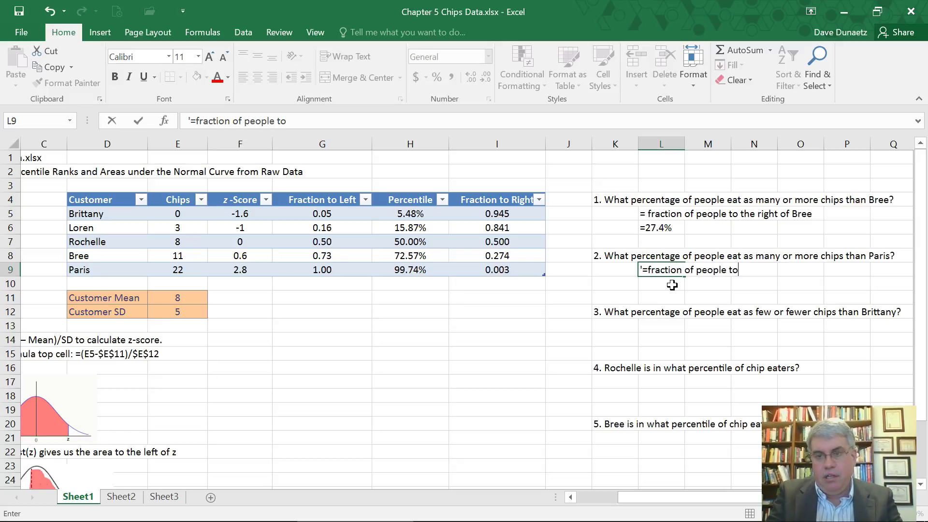
type(" the right of Paris")
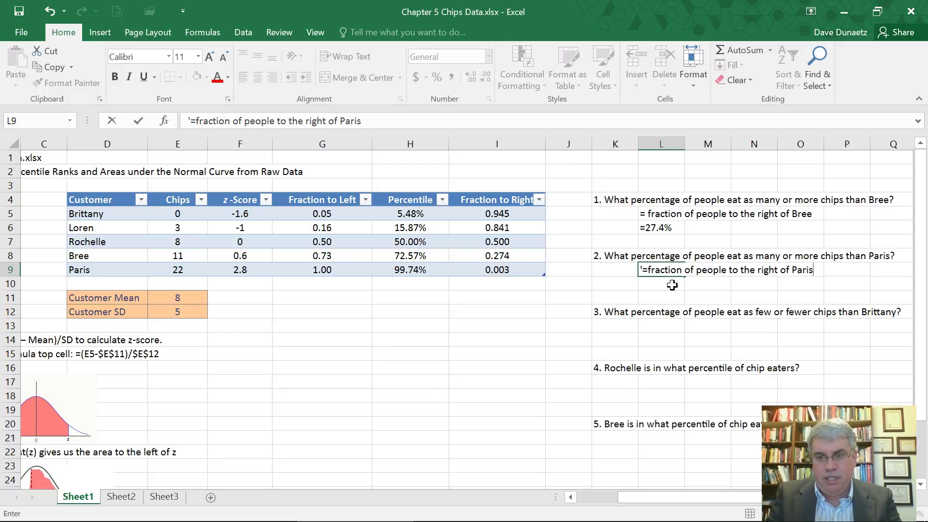
key("Return")
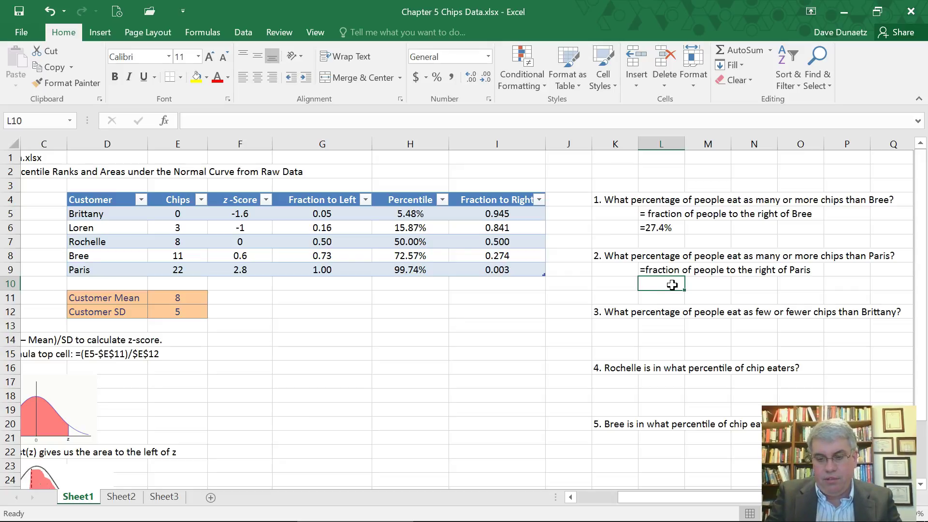
type(";")
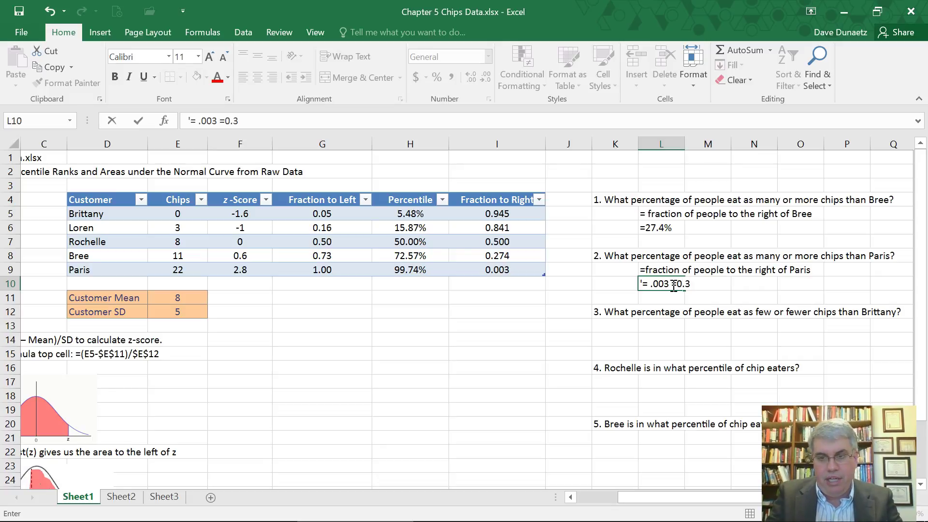
type("%")
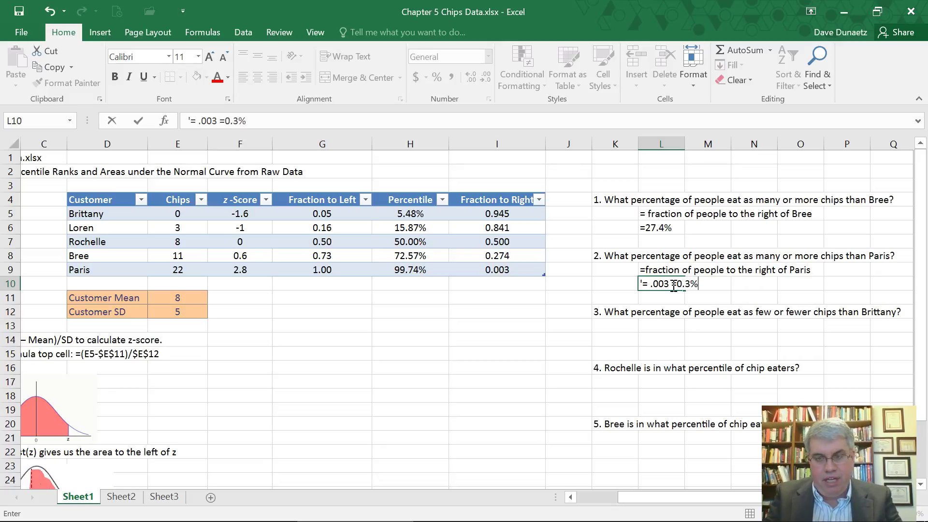
left_click(660, 325)
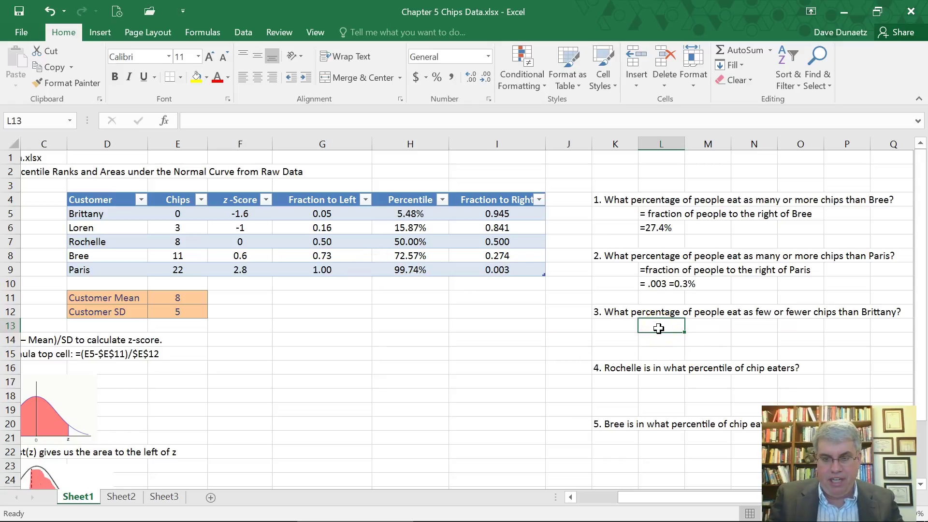
Step: Enter '=fraction of people to the left of Brittany' in L13, adding an apostrophe to fix #NAME?
type("=fr")
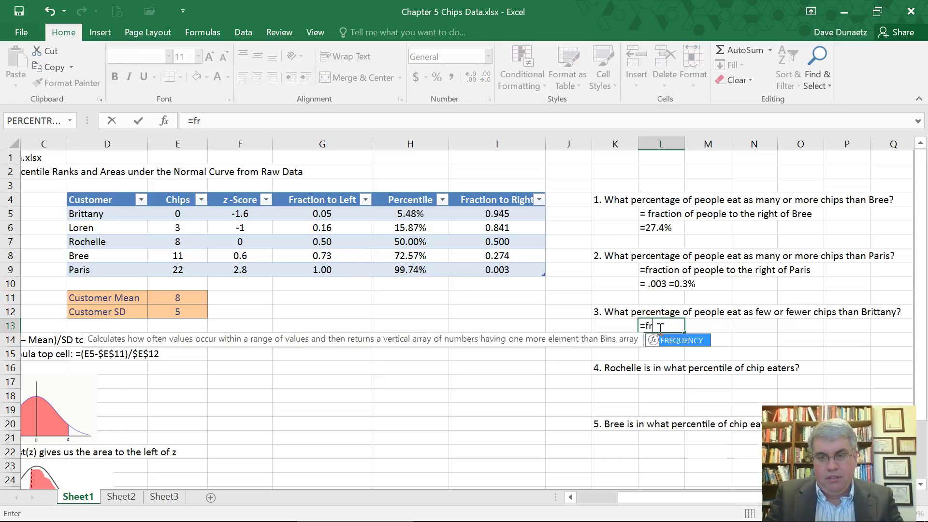
type("action of ")
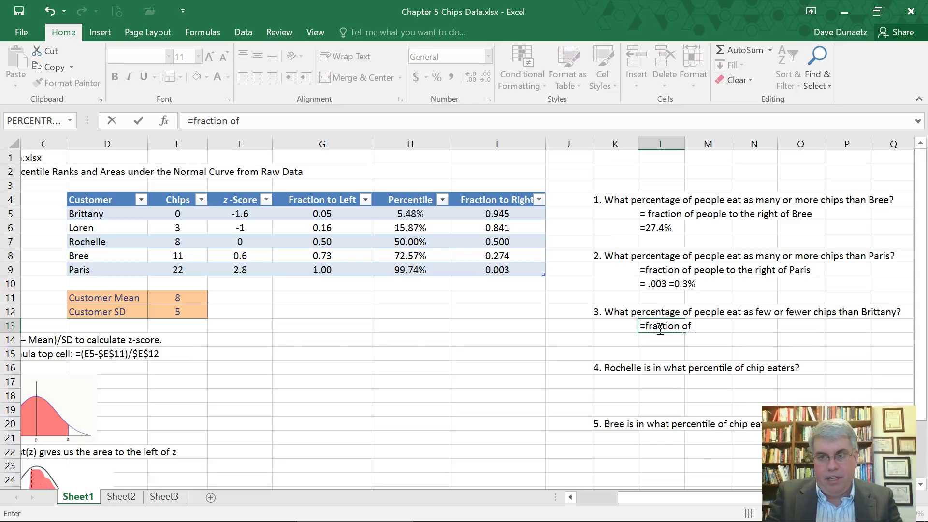
type("people to the ")
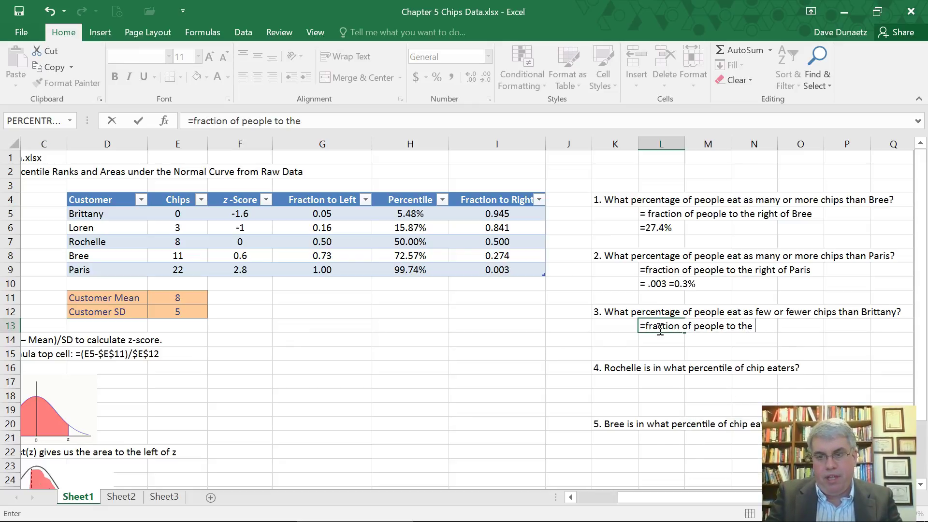
type("left of Brittany")
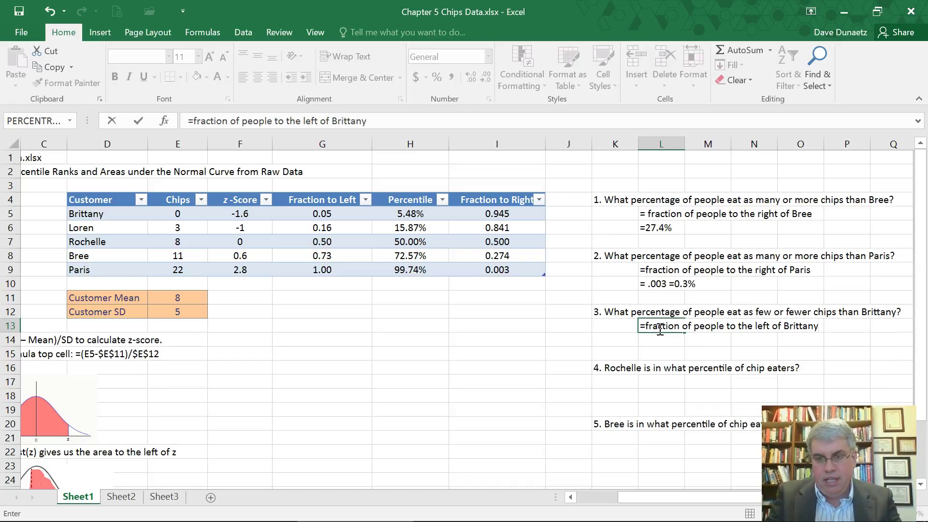
key("Return")
left_click(658, 328)
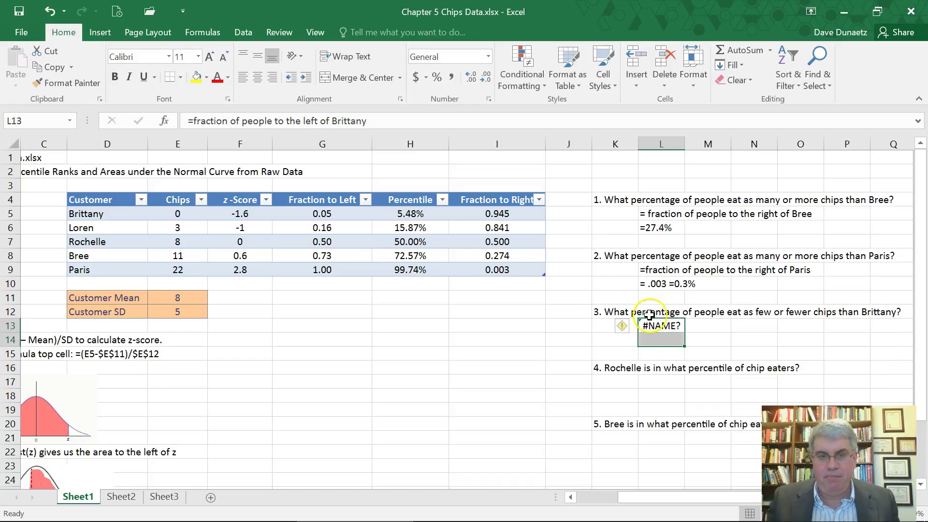
left_click(188, 121)
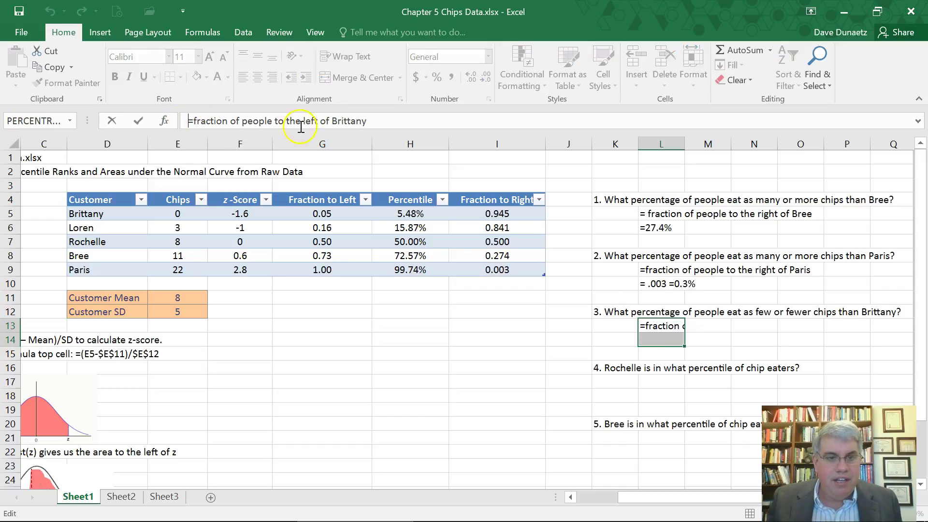
type("'")
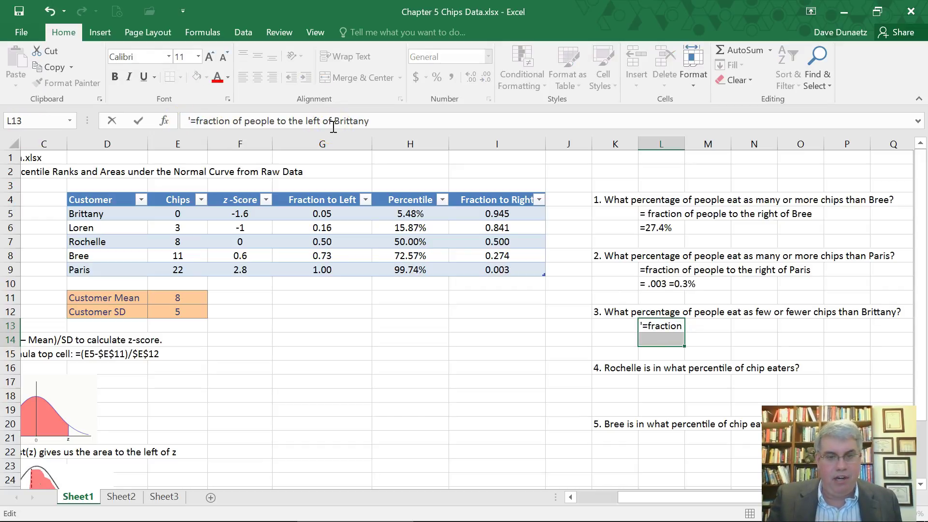
key("Return")
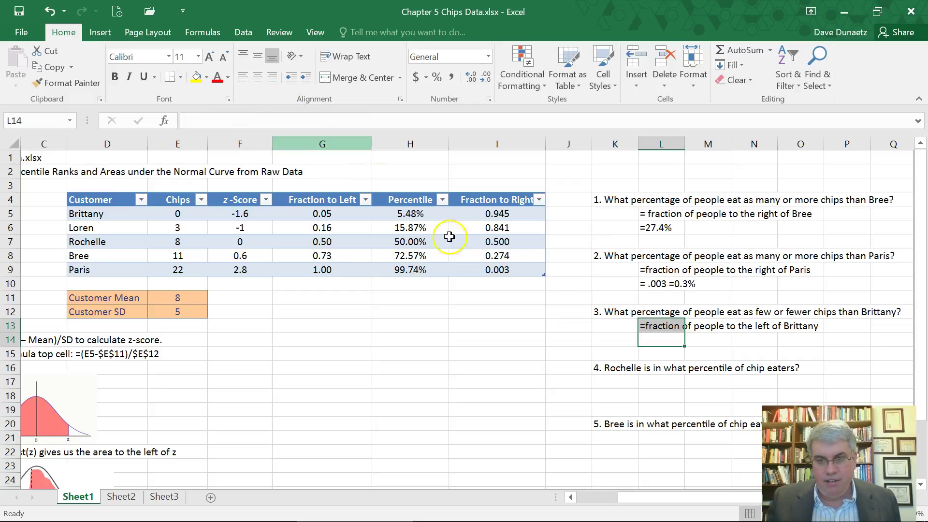
left_click(646, 320)
Step: Enter '= 5.48%' in L14 as the answer to question 3
left_click(657, 341)
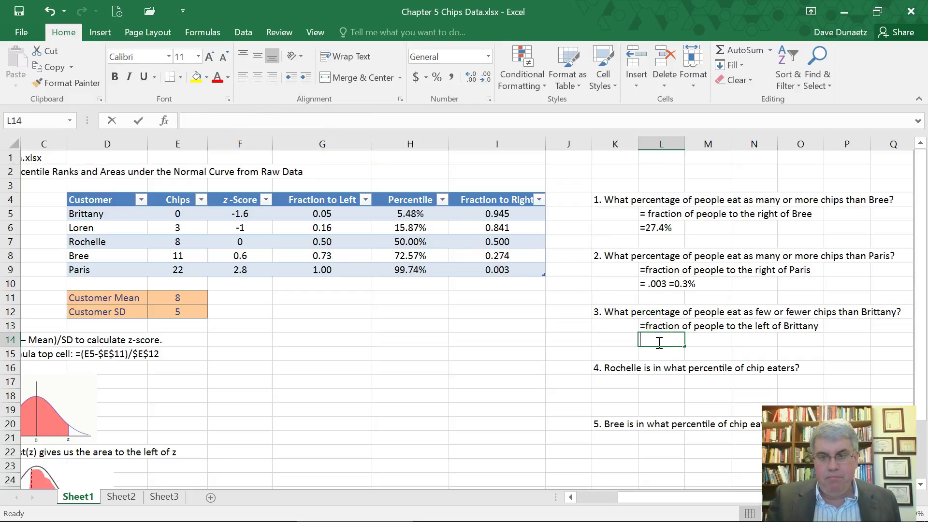
type("'= 5.48")
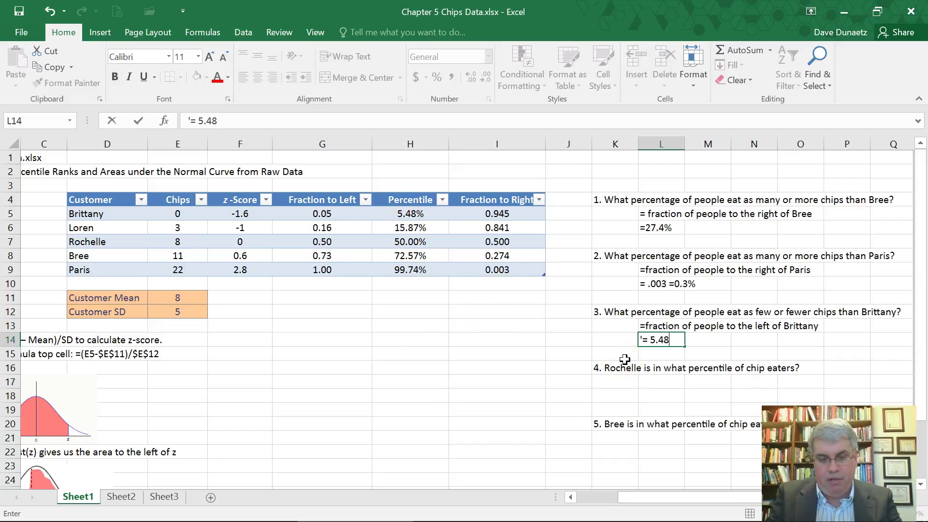
type("%")
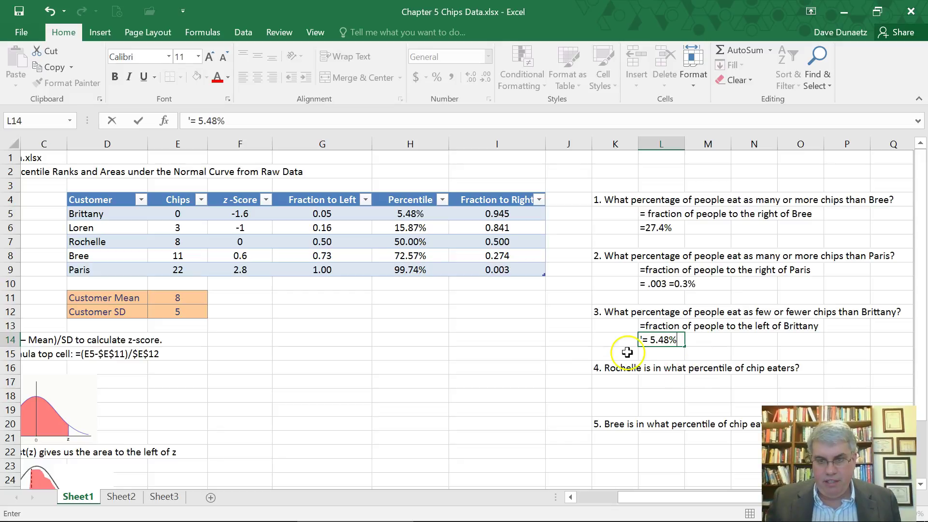
key("Return")
scroll(655, 357, "down", 1)
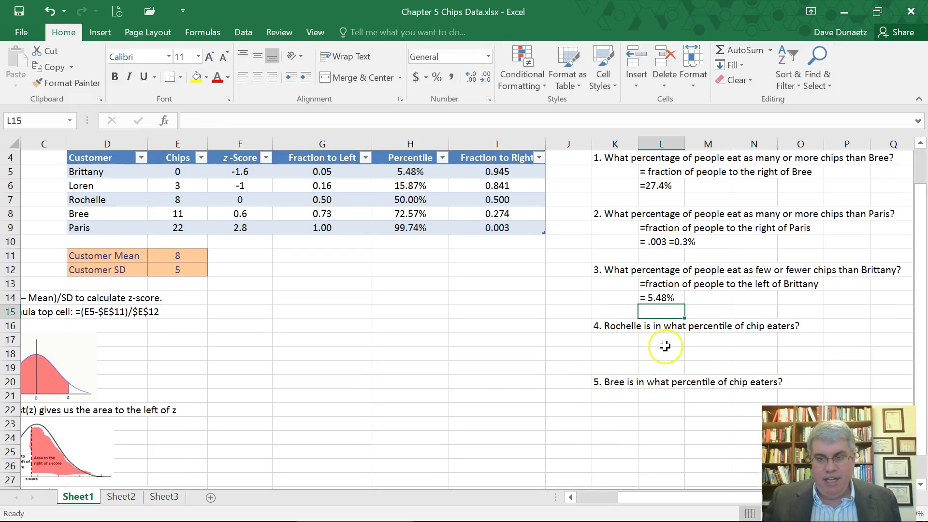
Step: Enter '= 50.00%' in L17 as Rochelle's percentile answer to question 4
scroll(360, 288, "up", 1)
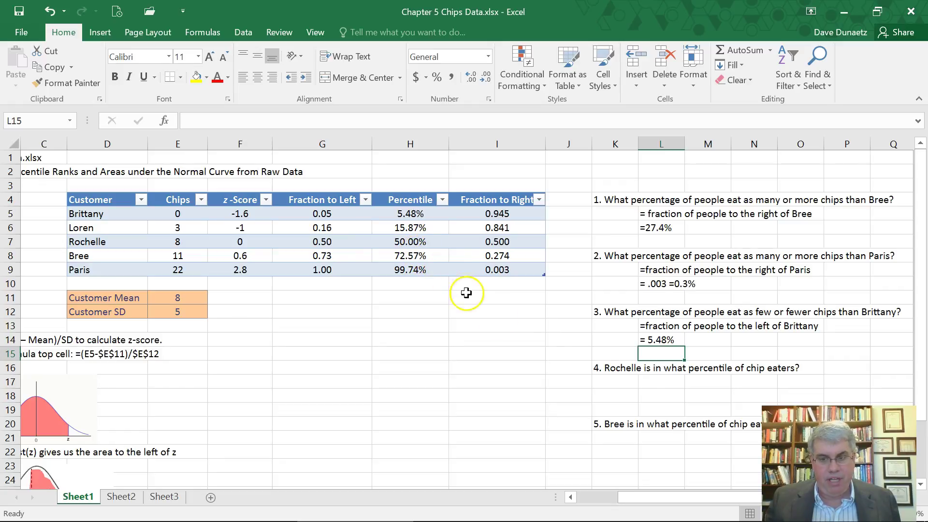
left_click(658, 383)
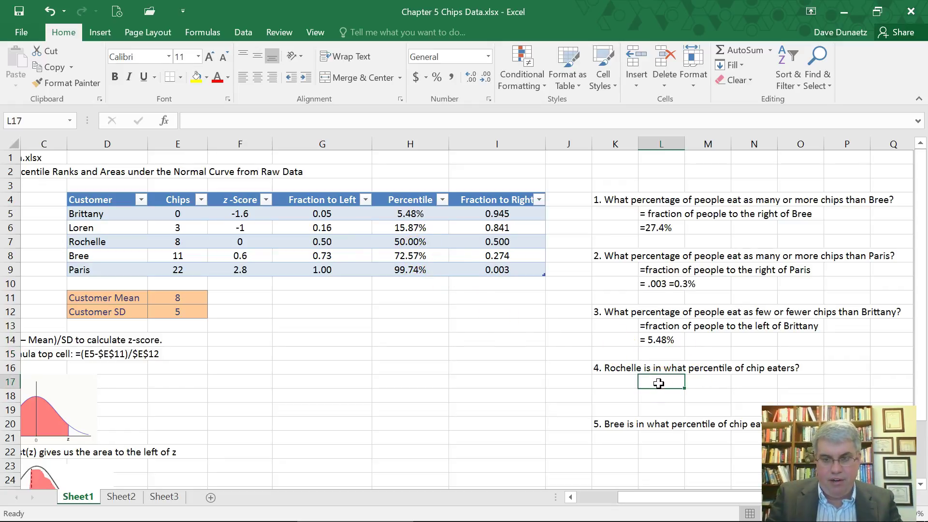
type("=")
key("BackSpace")
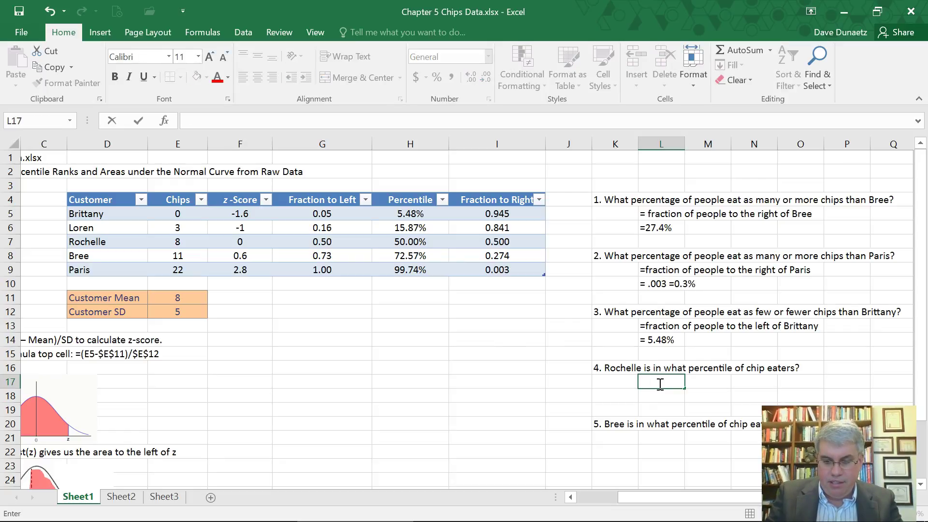
type("'=")
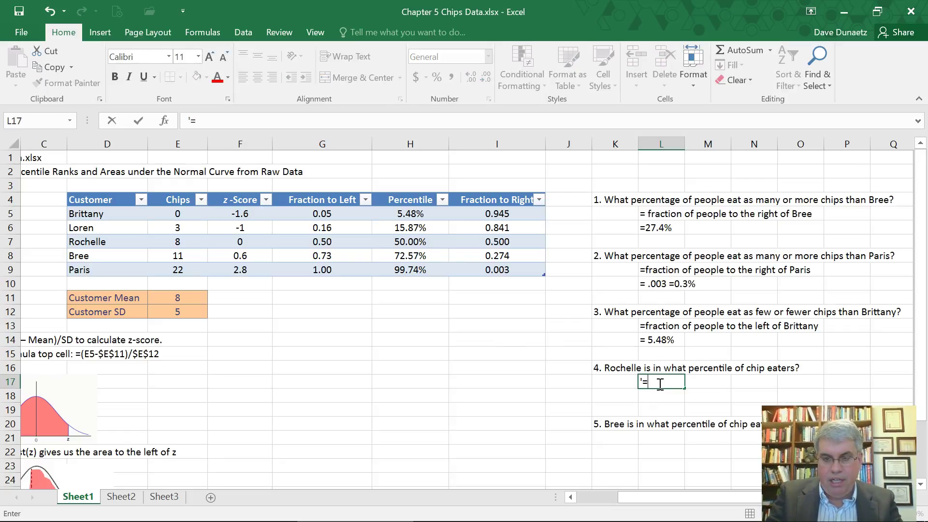
type(" 50")
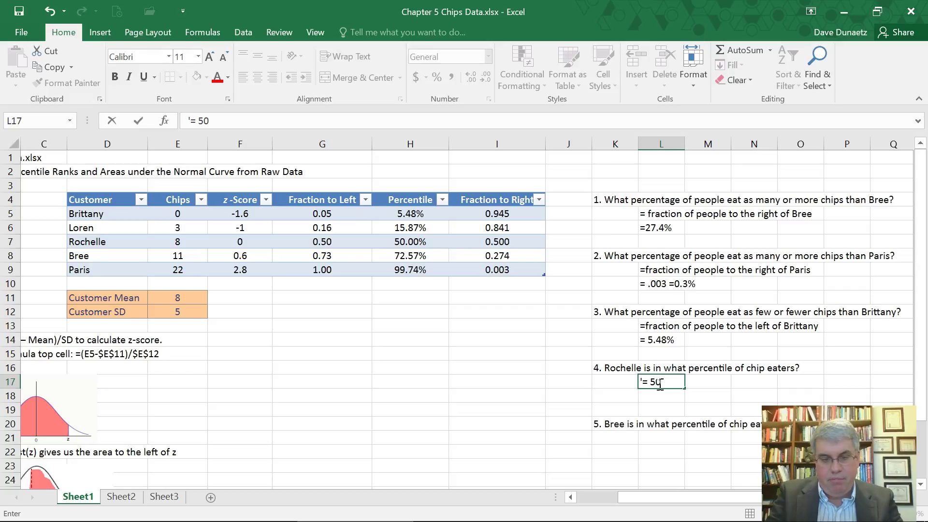
type(".00%")
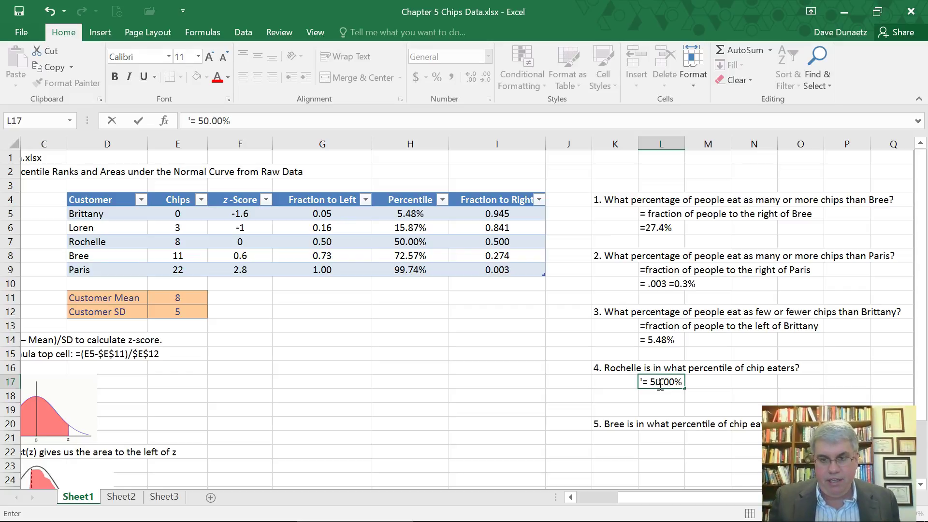
scroll(657, 408, "down", 1)
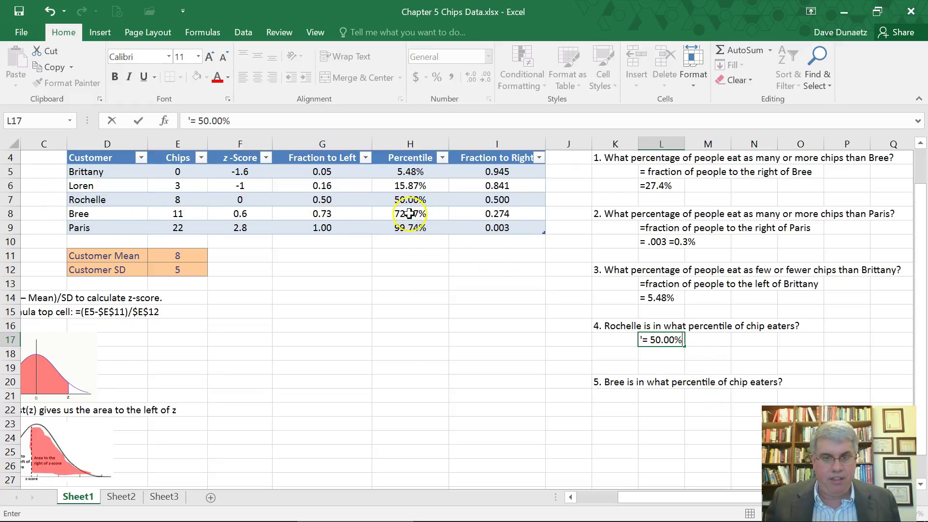
left_click(658, 397)
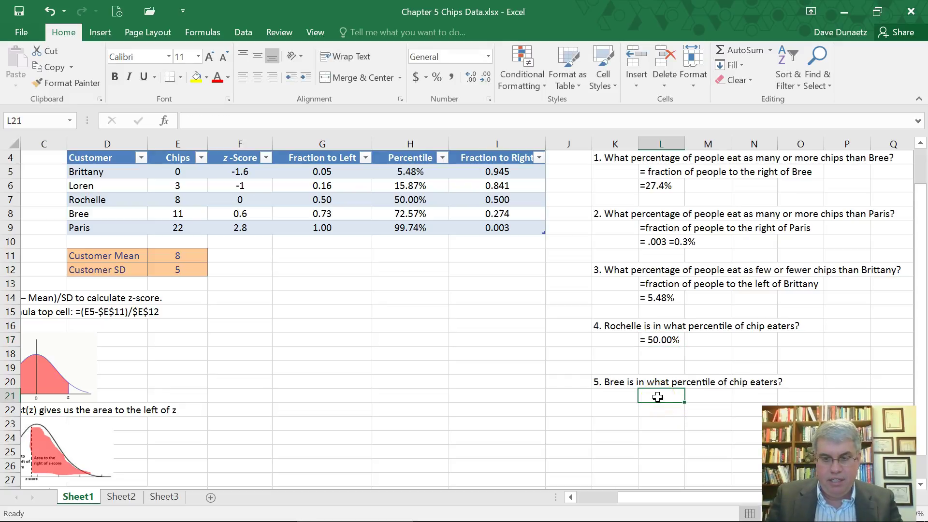
Step: Enter '= 72.57%' in L21 as Bree's percentile answer to question 5
type("'= 72.57")
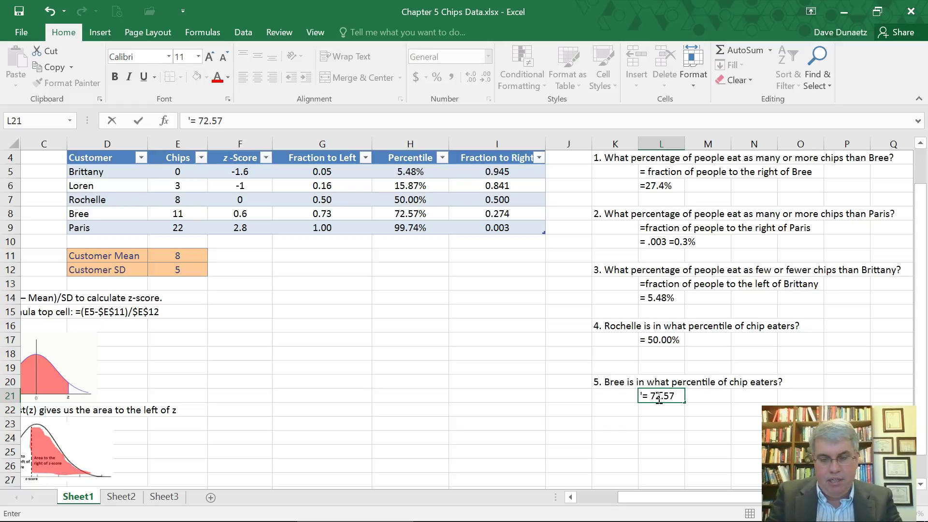
type("%")
key("Return")
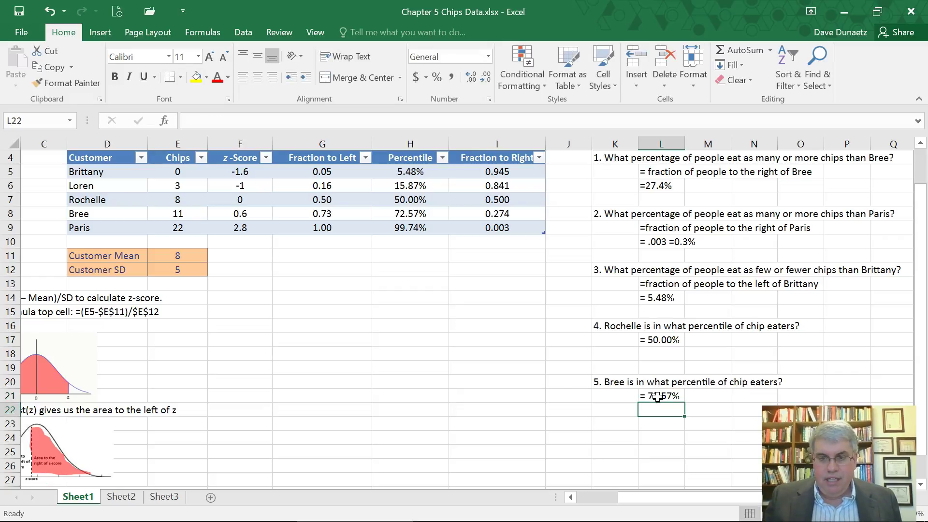
scroll(248, 425, "up", 1)
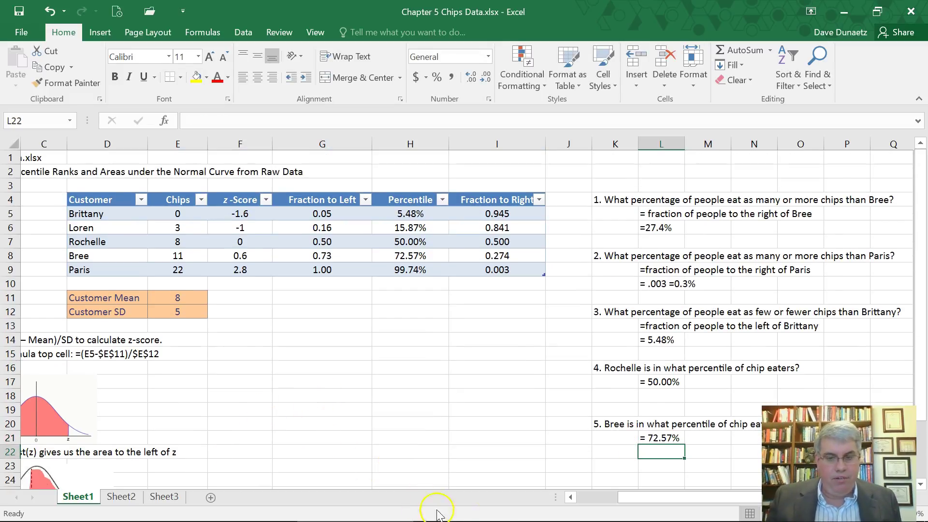
left_click_drag(679, 501, 619, 505)
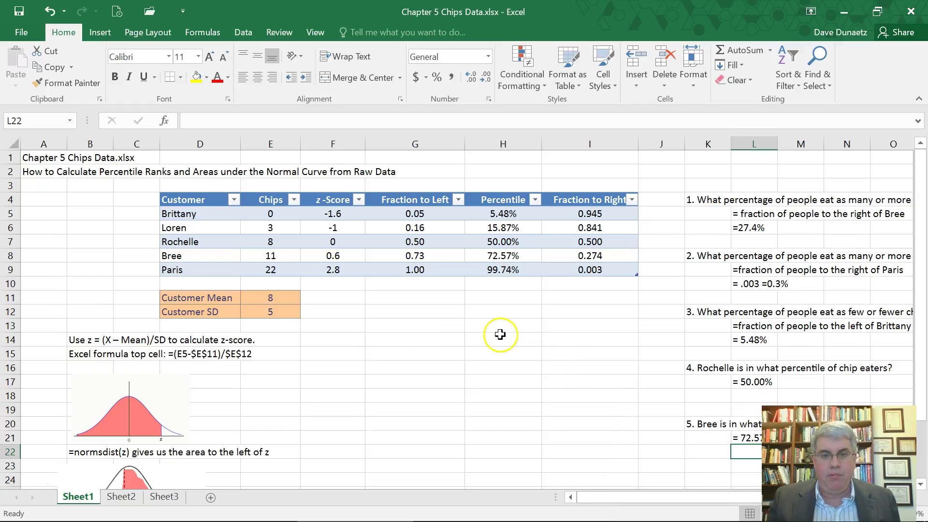